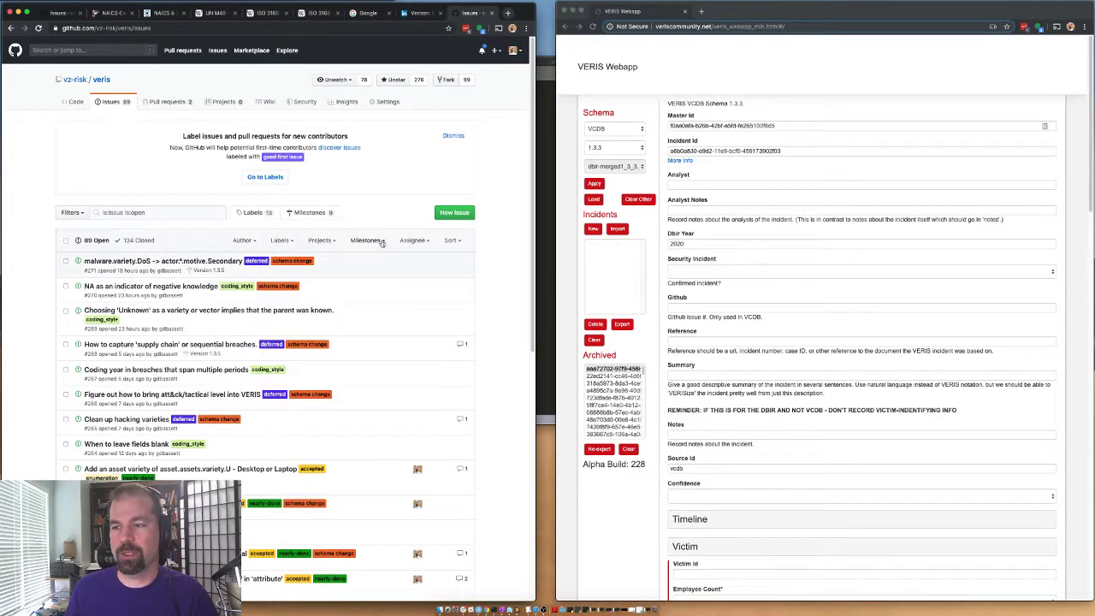
# Step: Filter the veris repository's open issues by milestone 1.3.4 and look through the filtered list
pyautogui.click(380, 243)
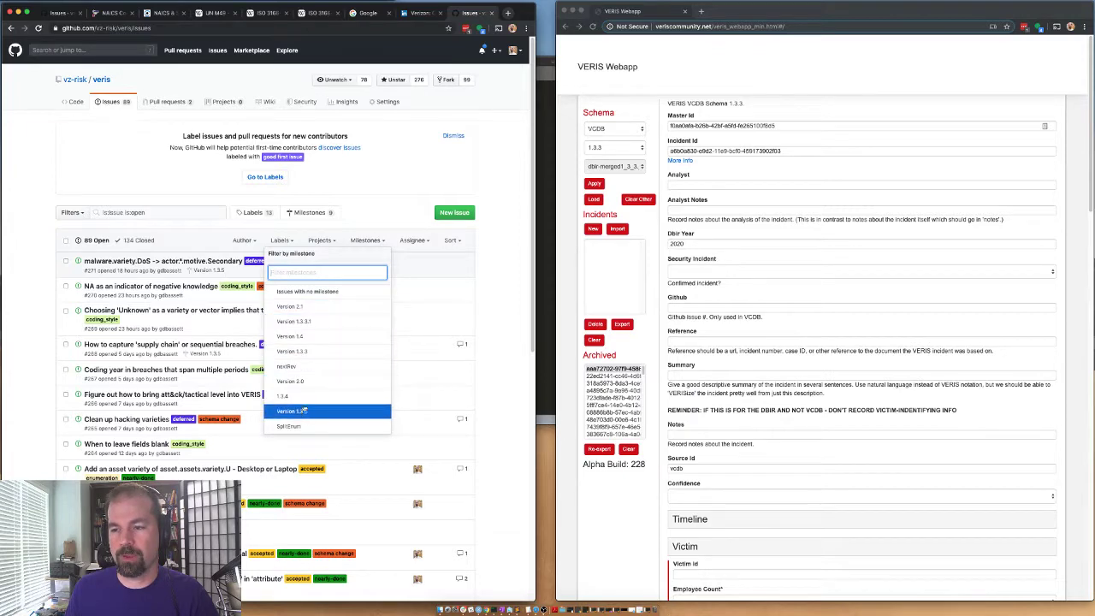
pyautogui.click(286, 396)
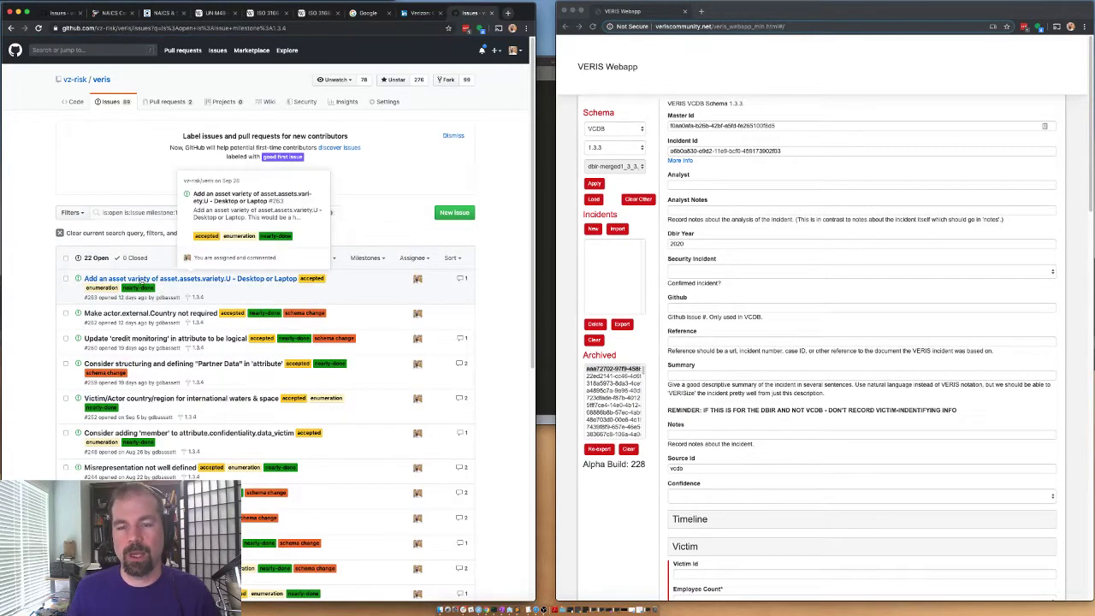
pyautogui.scroll(-5, 49, 276)
pyautogui.scroll(-1, 49, 276)
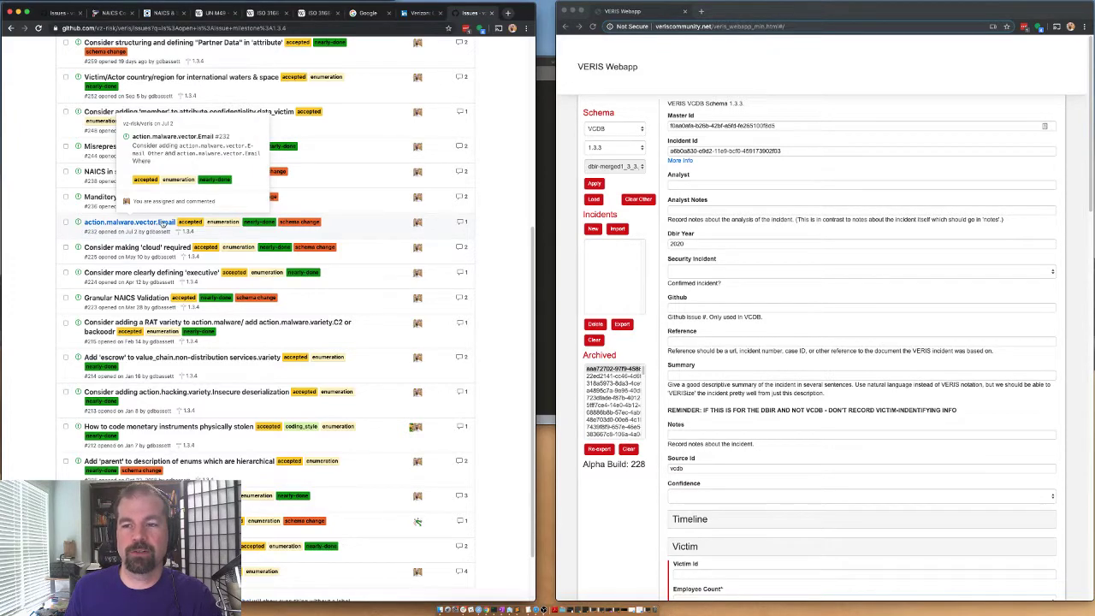
# Step: Open the action.malware.vector.Email issue and read its proposal for Email Other and the hierarchical parent Email
pyautogui.click(152, 224)
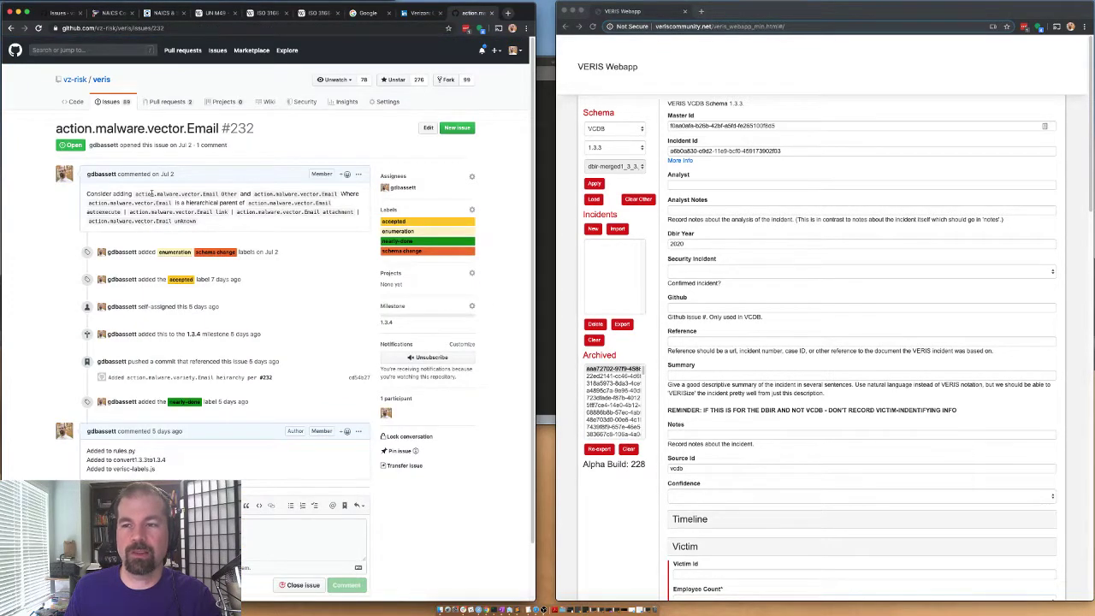
pyautogui.moveTo(157, 194); pyautogui.dragTo(218, 194)
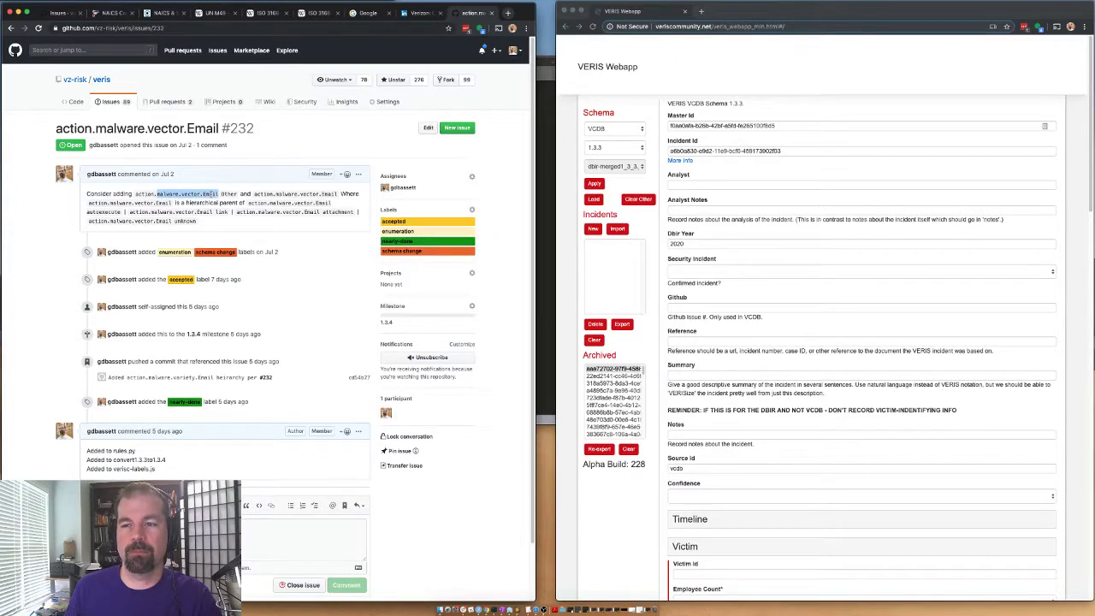
pyautogui.click(245, 194)
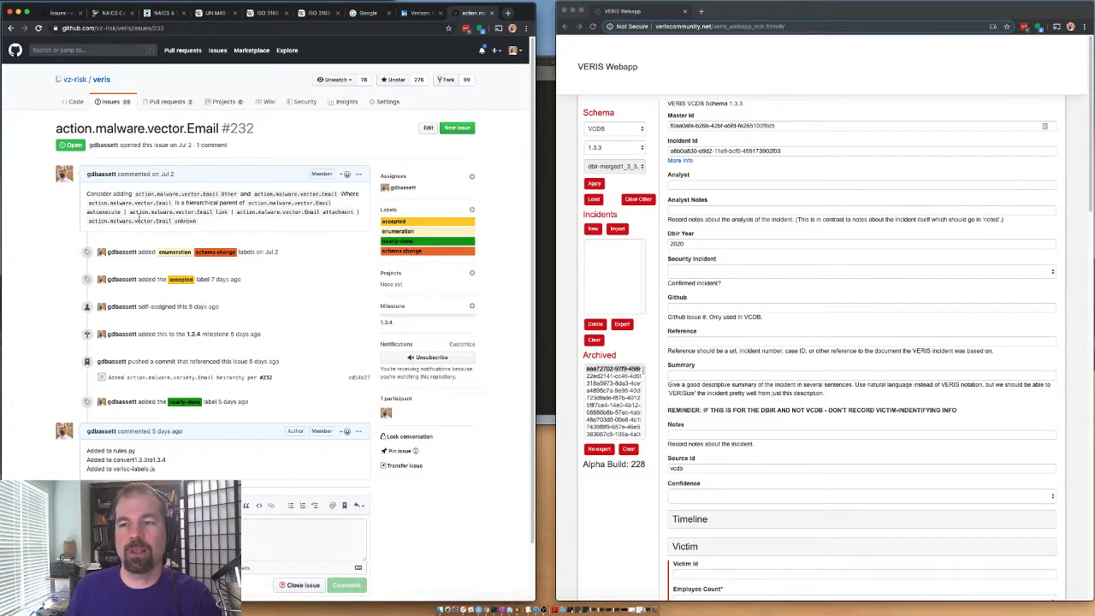
pyautogui.moveTo(127, 204); pyautogui.dragTo(176, 203)
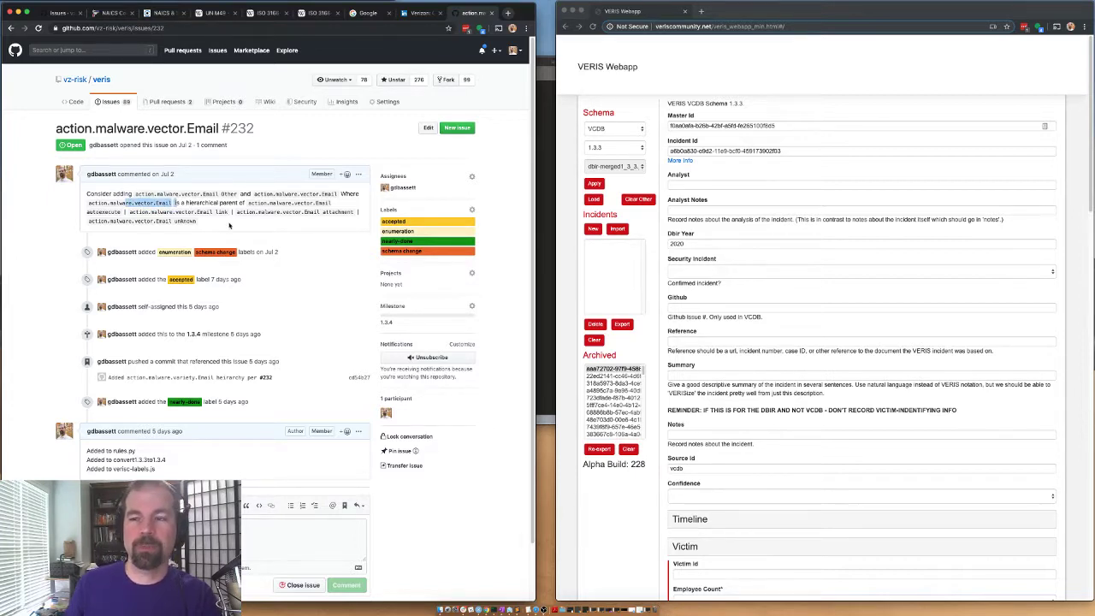
pyautogui.click(170, 208)
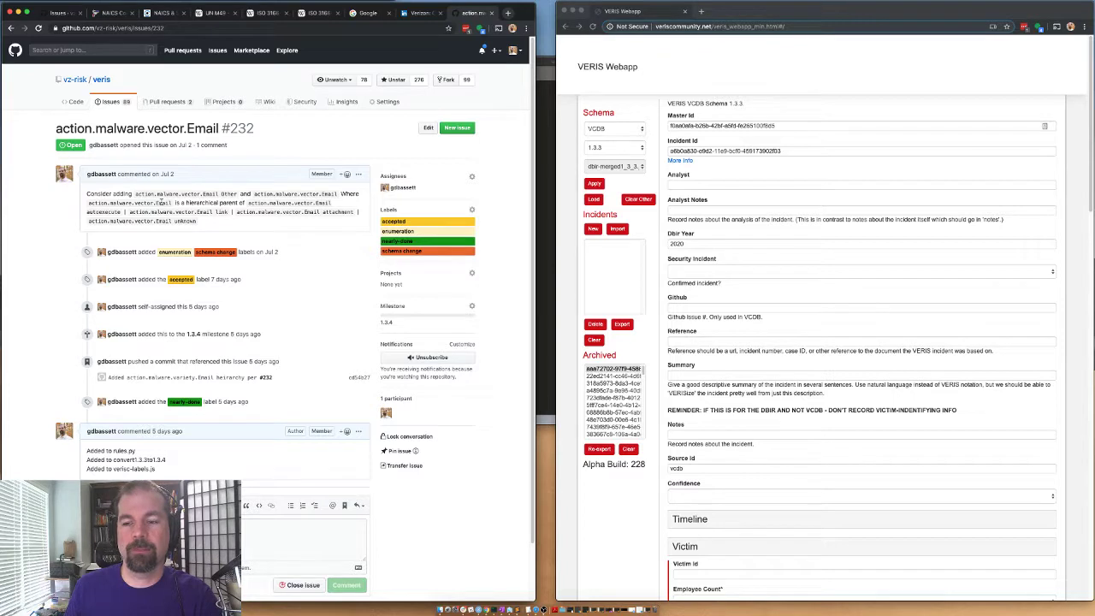
pyautogui.moveTo(174, 190); pyautogui.dragTo(176, 203)
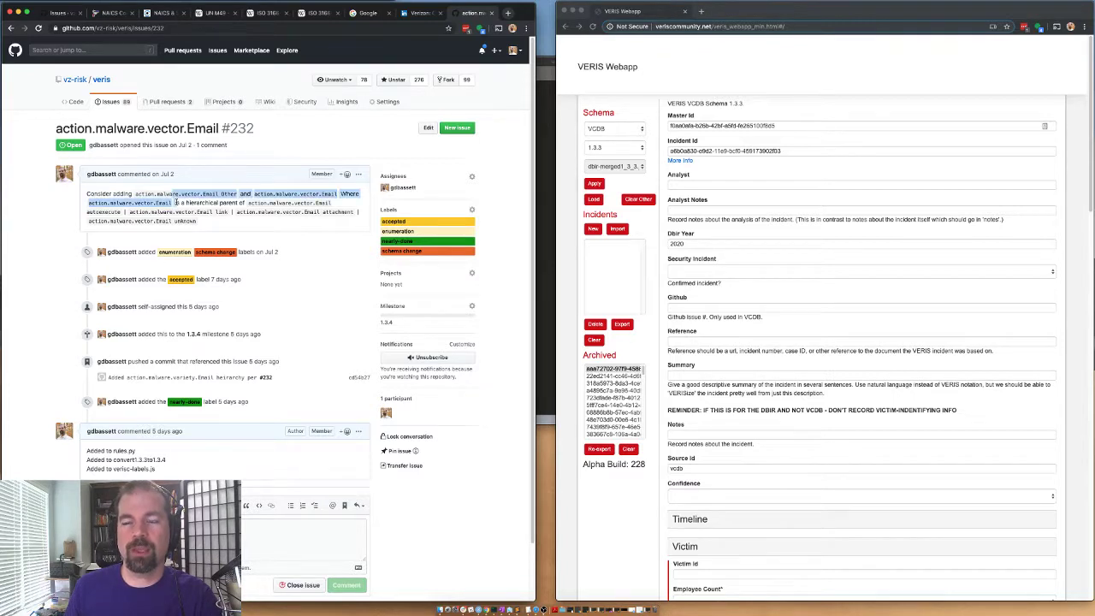
pyautogui.click(175, 206)
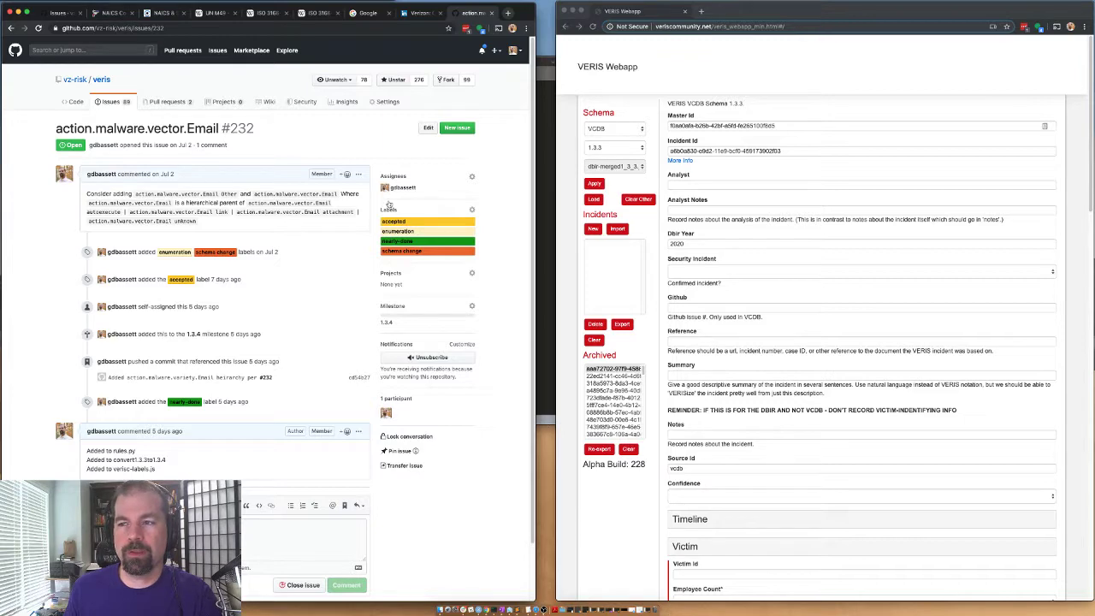
# Step: Leave the issue and go to the veris repository's main code page
pyautogui.click(10, 28)
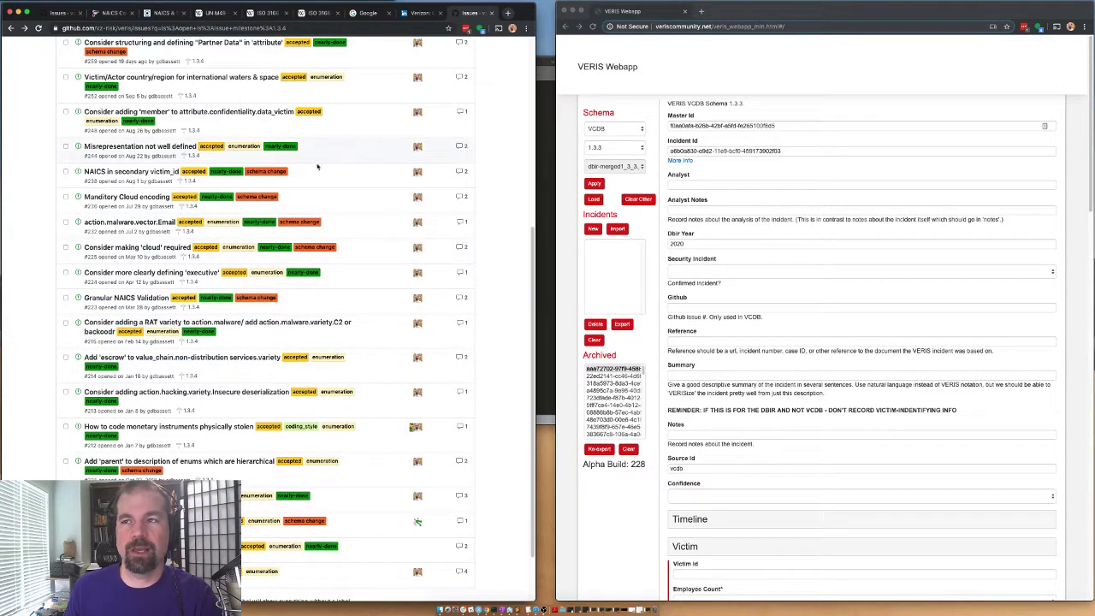
pyautogui.scroll(1, 255, 275)
pyautogui.scroll(10, 255, 276)
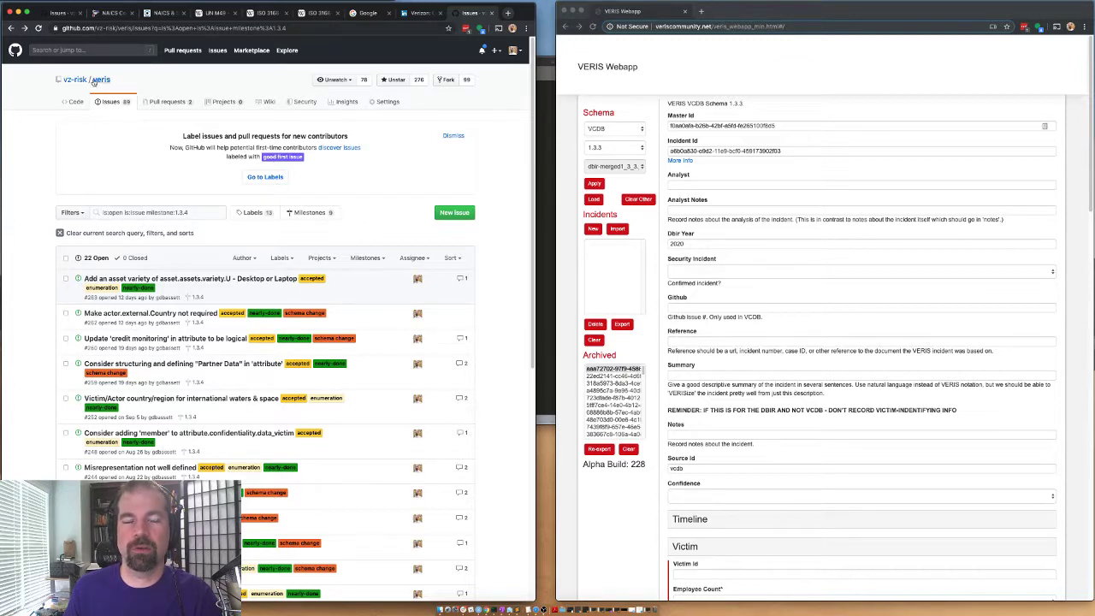
pyautogui.click(96, 81)
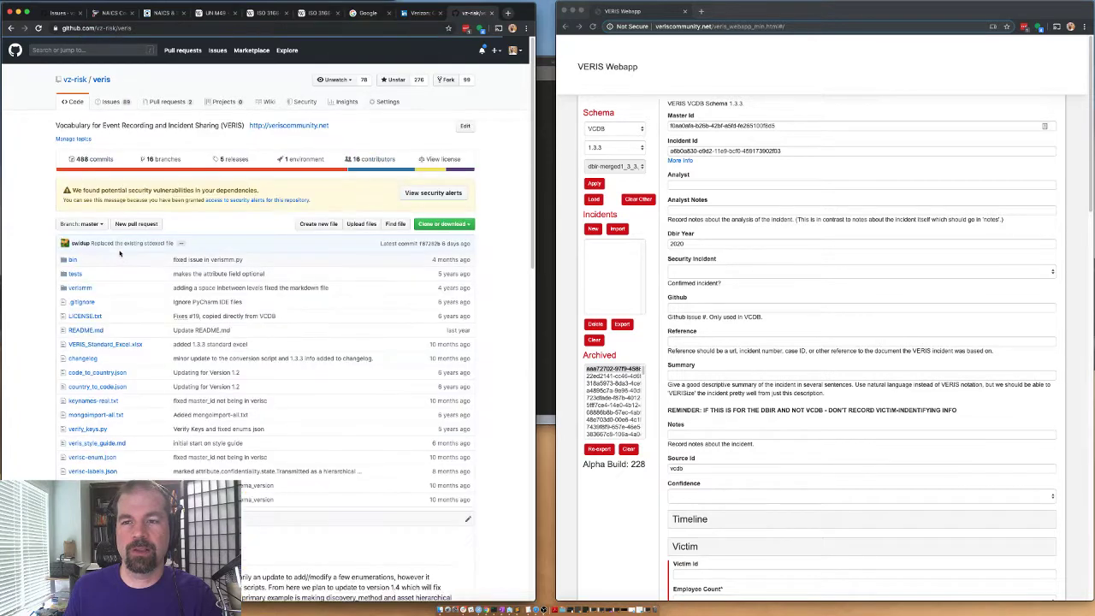
pyautogui.click(73, 261)
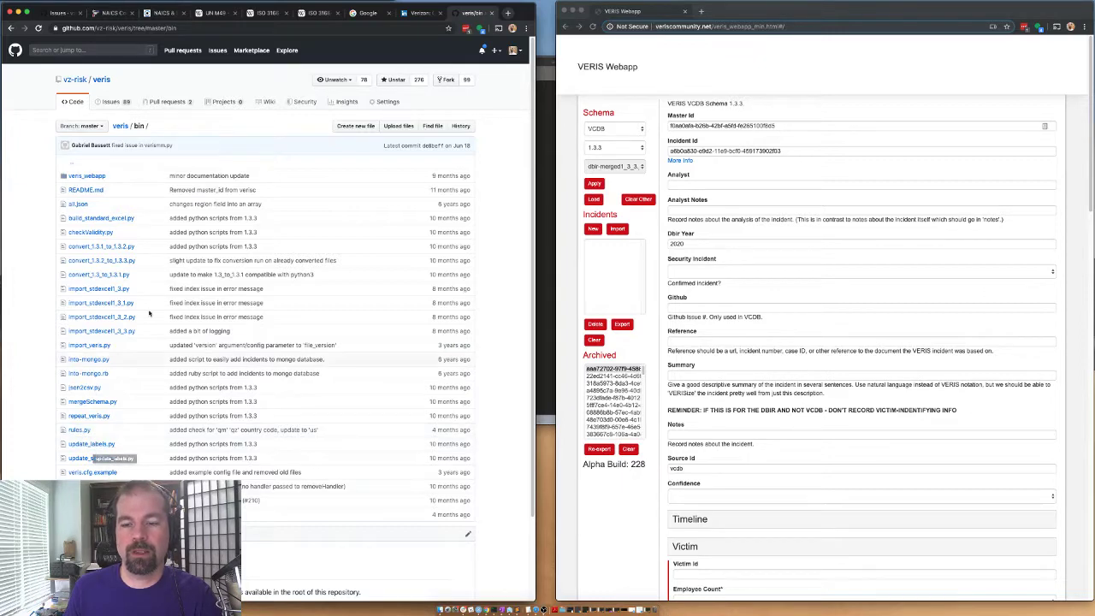
pyautogui.click(10, 28)
pyautogui.scroll(-5, 84, 308)
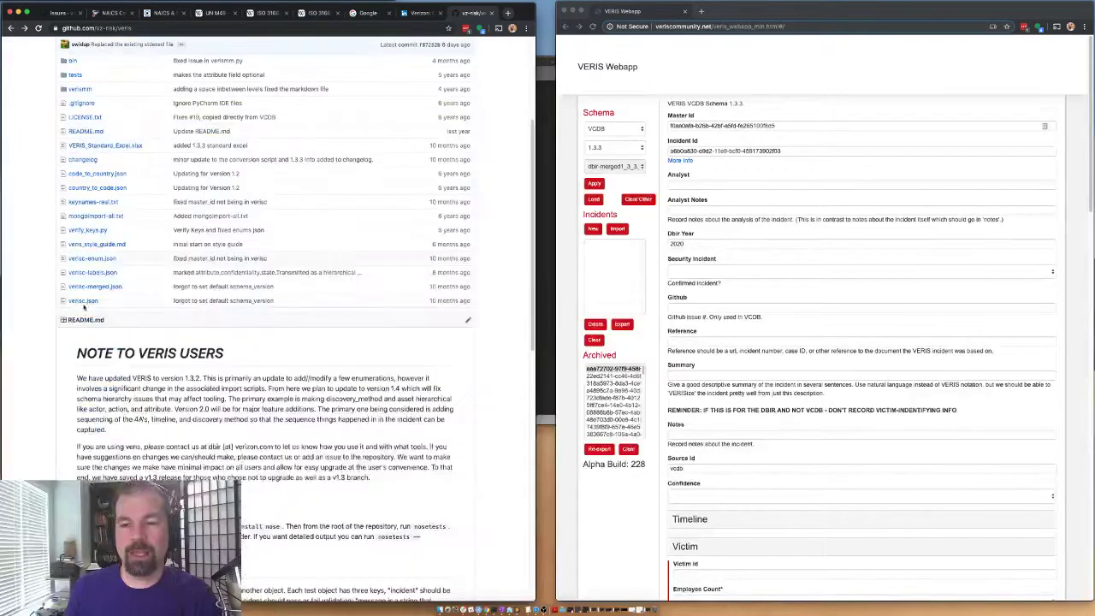
pyautogui.click(77, 274)
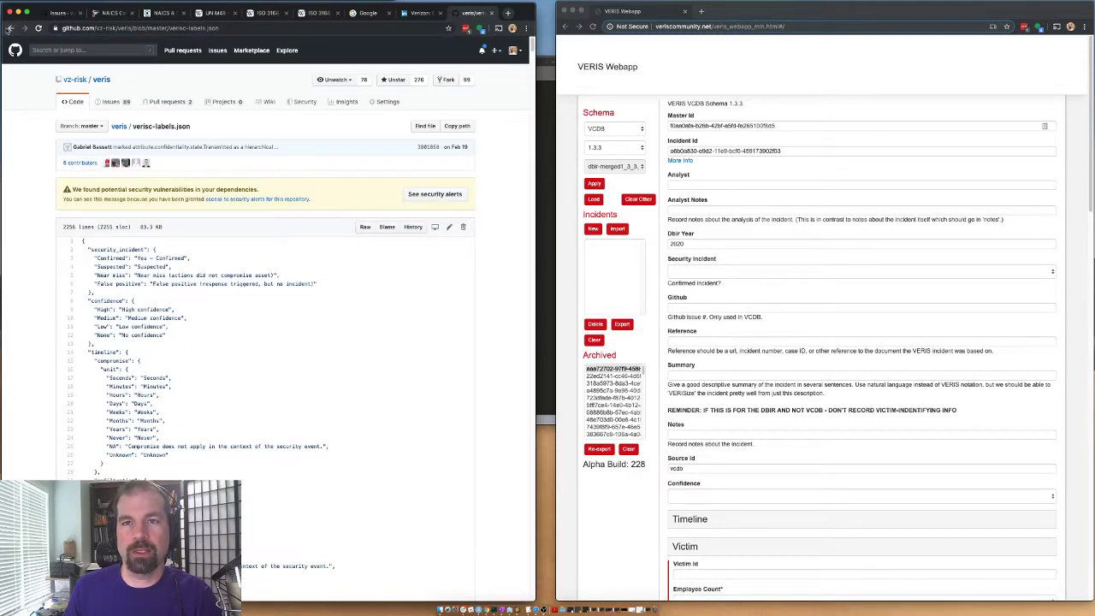
pyautogui.press('super+bracketleft')
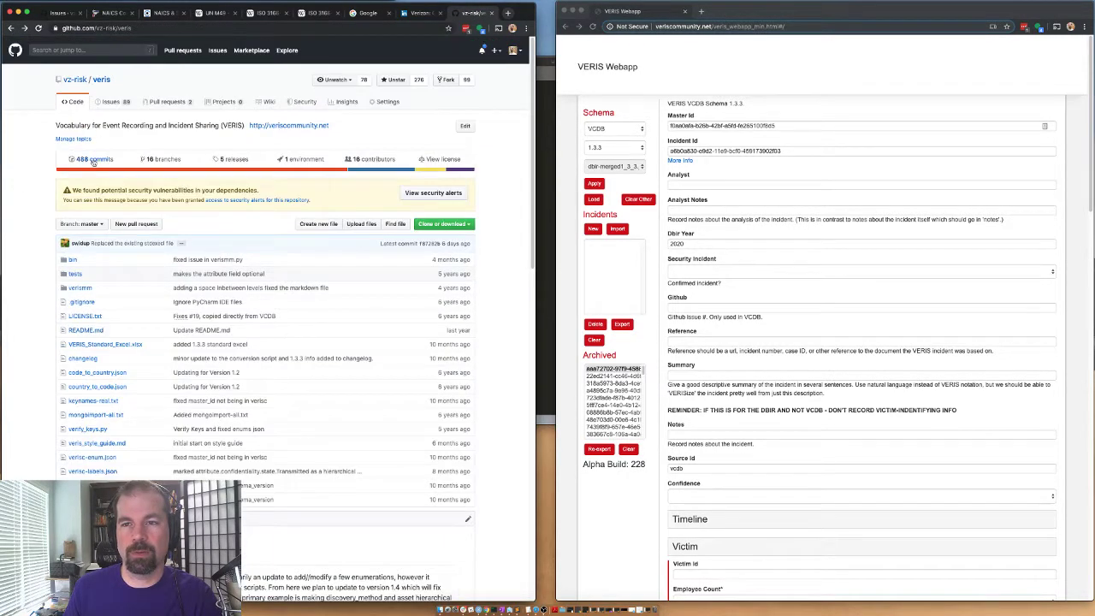
# Step: Switch the repository to the v1.3.4 branch and open its verisc-labels.json file
pyautogui.click(100, 221)
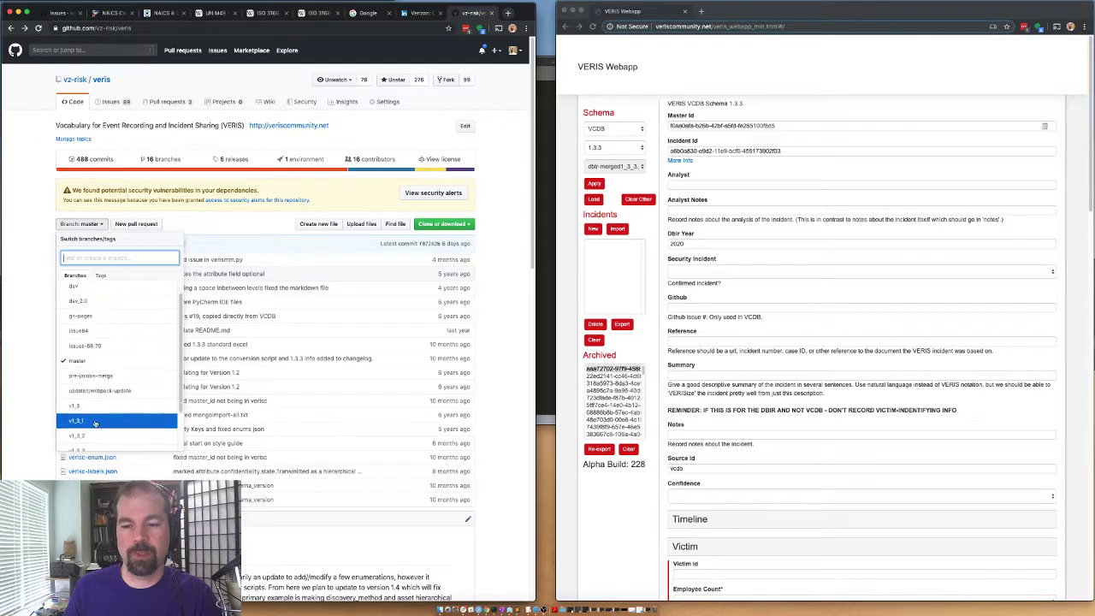
pyautogui.click(95, 416)
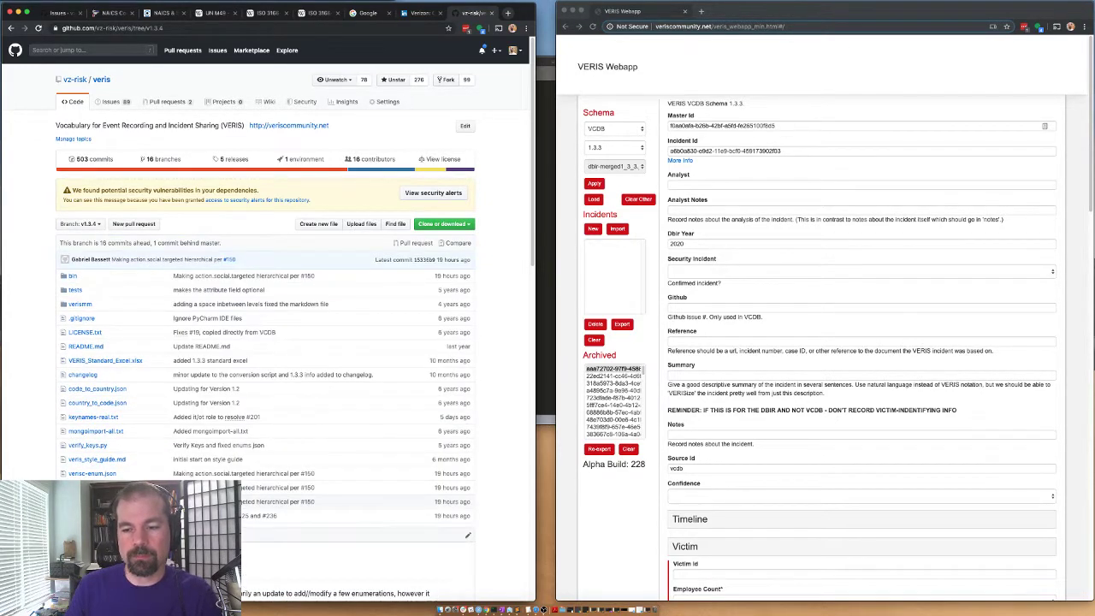
pyautogui.click(96, 487)
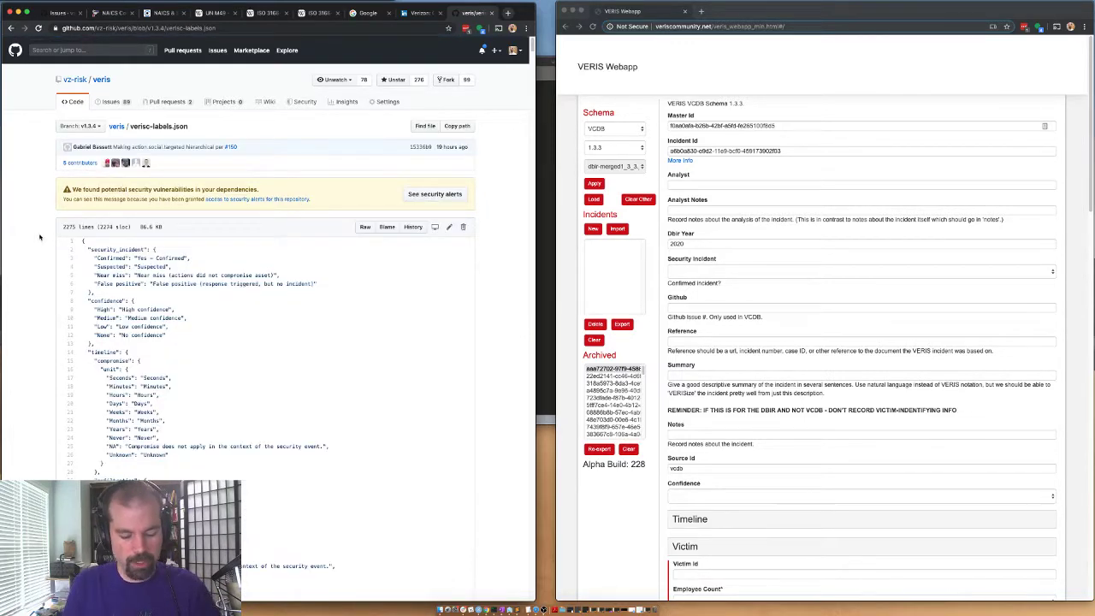
# Step: Search verisc-labels.json for "parent" and advance through the matches to the malware varieties
pyautogui.write('par')
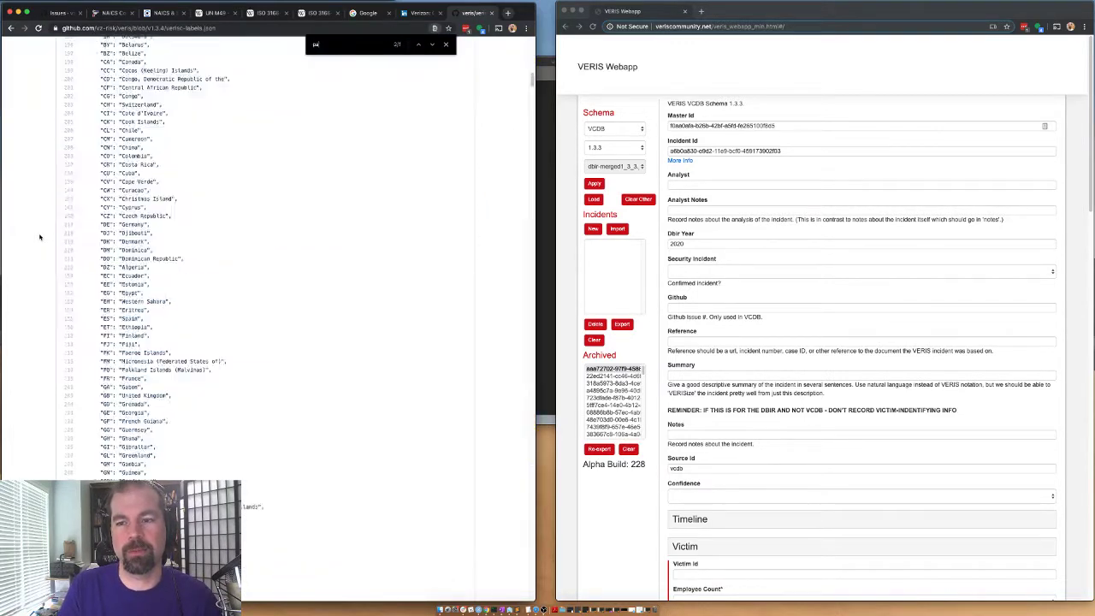
pyautogui.write('ent')
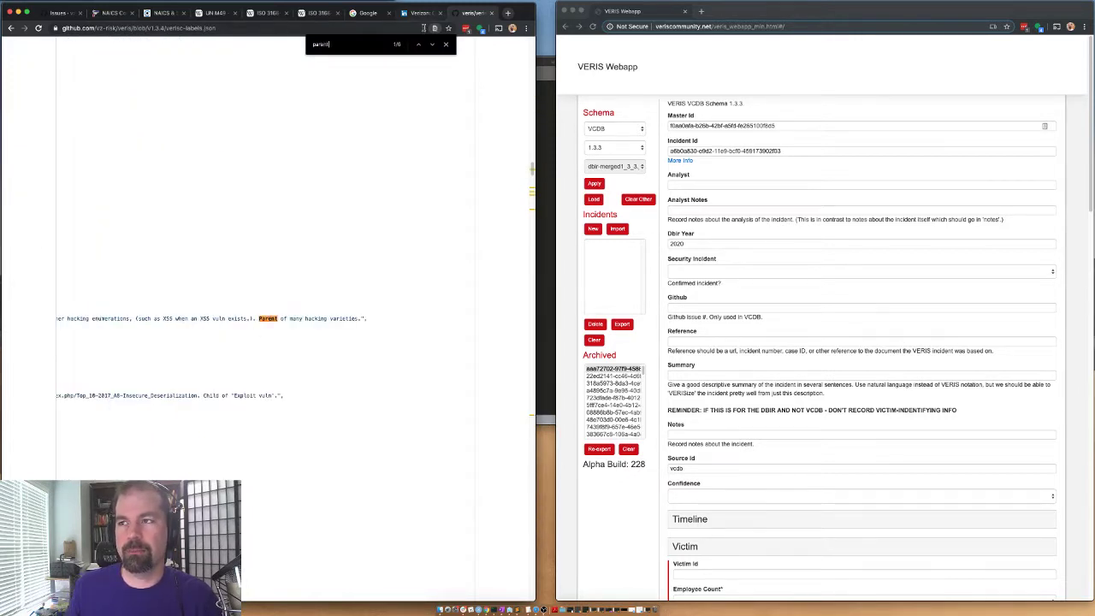
pyautogui.doubleClick(431, 44)
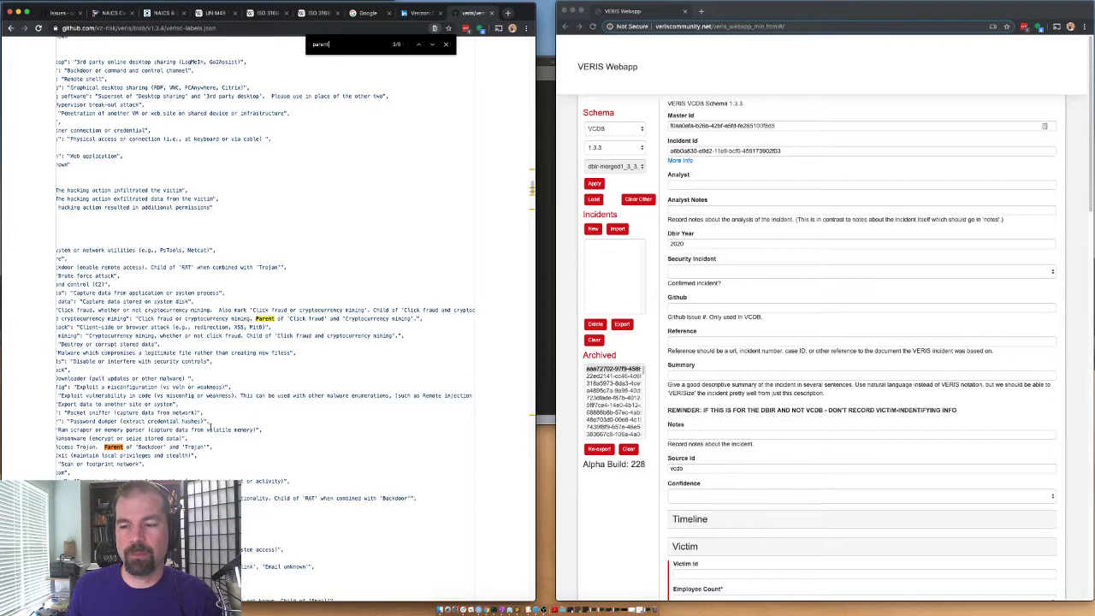
# Step: Search verisc-labels.json for "child" instead and go to the matches among the hacking varieties
pyautogui.doubleClick(319, 42)
pyautogui.write('child')
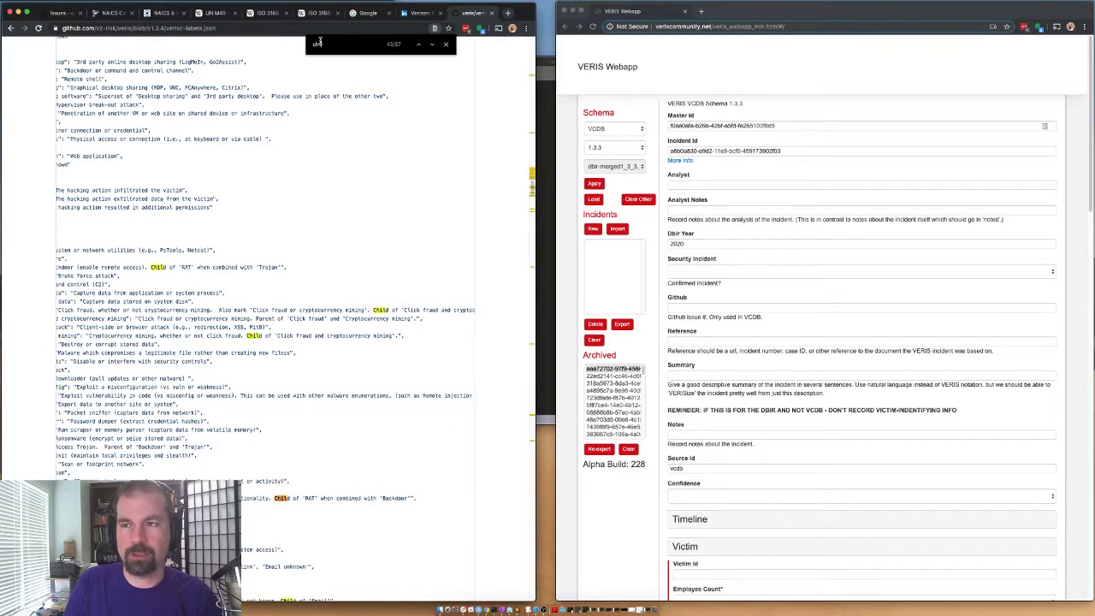
pyautogui.press('Return')
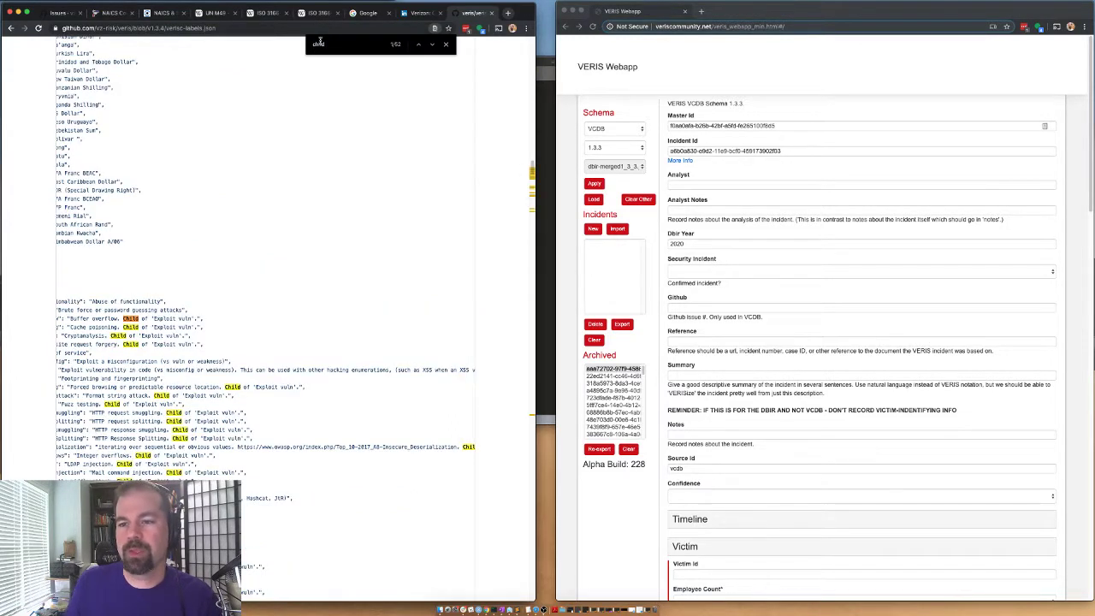
# Step: Examine the hacking variety labels, highlighting the entries around DoS and the parent entry "Exploit vuln"
pyautogui.moveTo(145, 437); pyautogui.dragTo(86, 38)
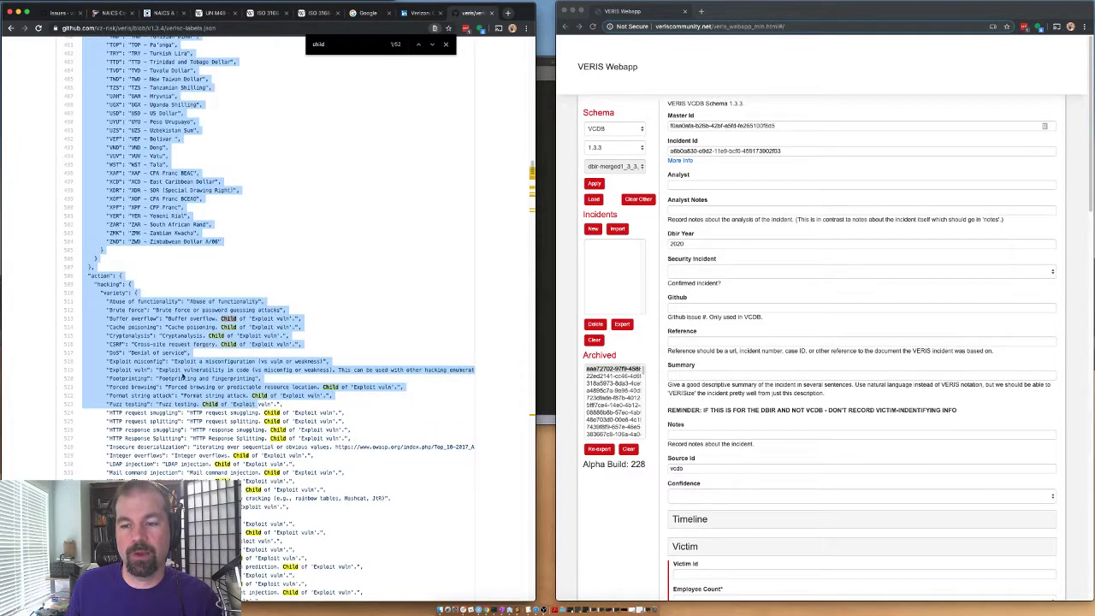
pyautogui.click(107, 290)
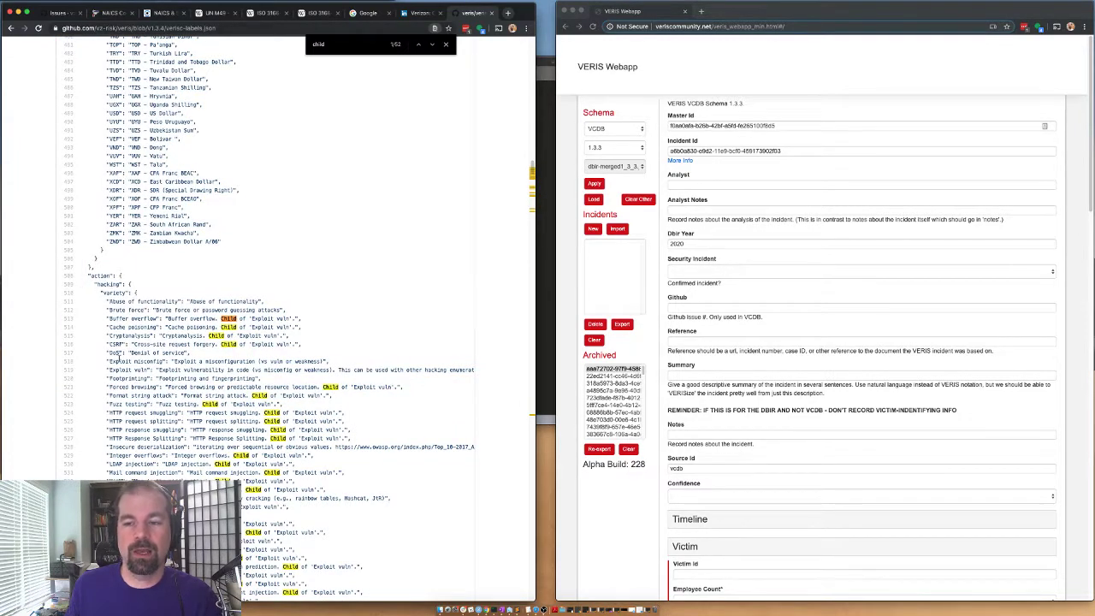
pyautogui.moveTo(114, 353); pyautogui.dragTo(139, 466)
pyautogui.click(139, 452)
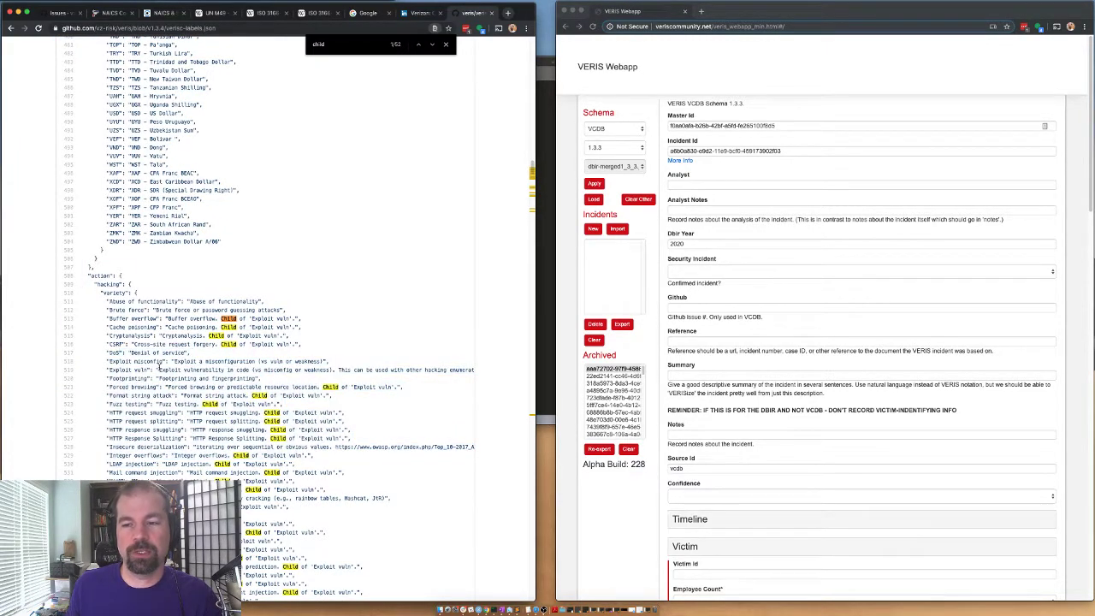
pyautogui.moveTo(109, 370)
pyautogui.mouseDown()
pyautogui.moveTo(156, 371)
pyautogui.moveTo(122, 375)
pyautogui.mouseUp()
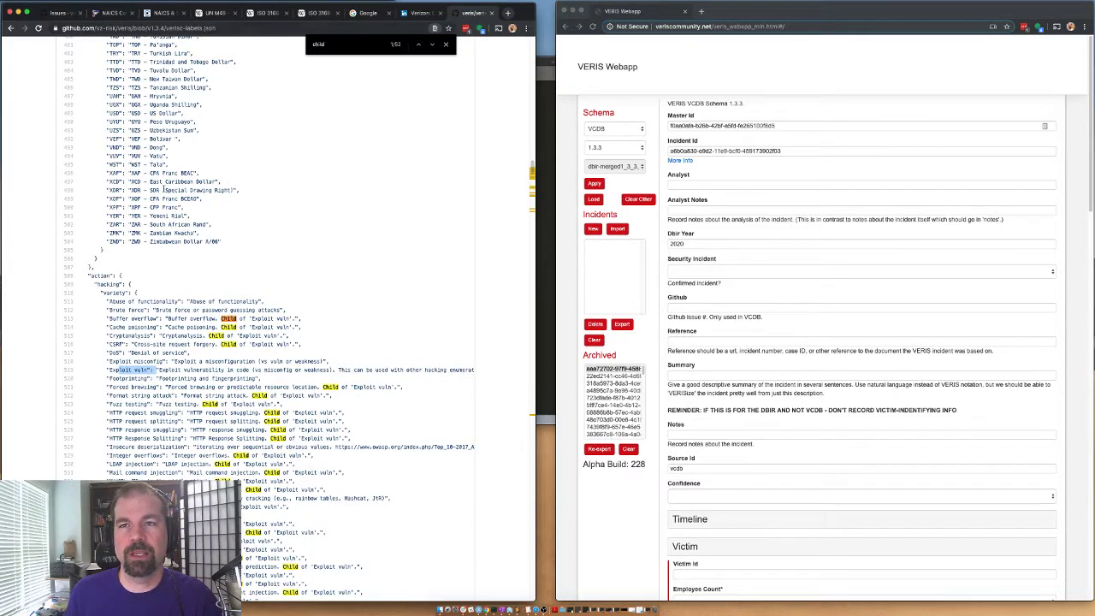
# Step: Return to the repository's issues, filter them by milestone 1.3.4 again and review the list
pyautogui.scroll(20, 135, 94)
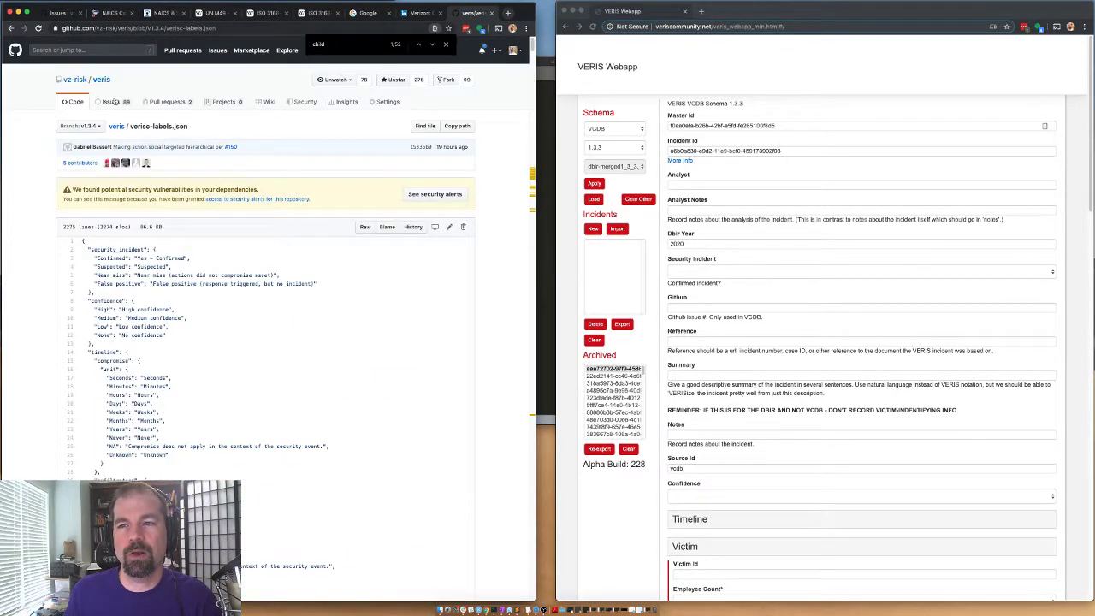
pyautogui.click(115, 102)
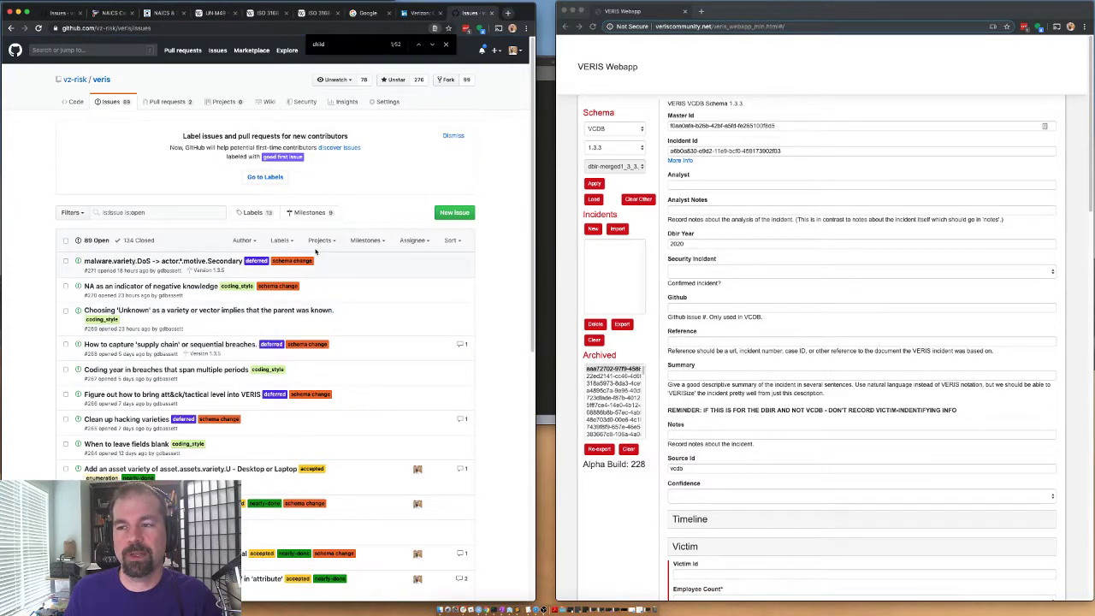
pyautogui.click(386, 246)
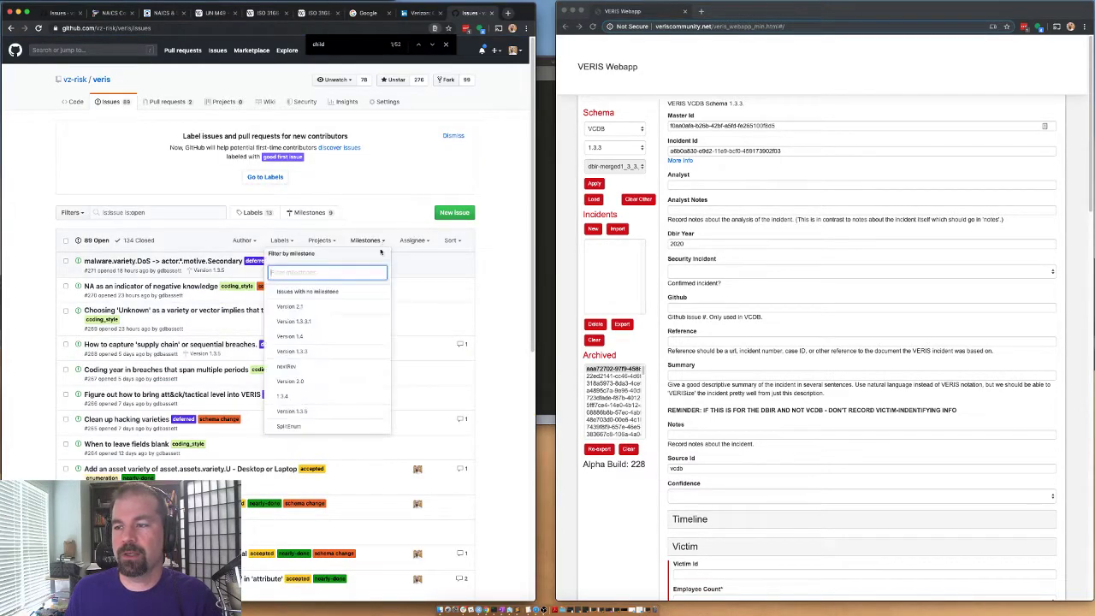
pyautogui.click(287, 387)
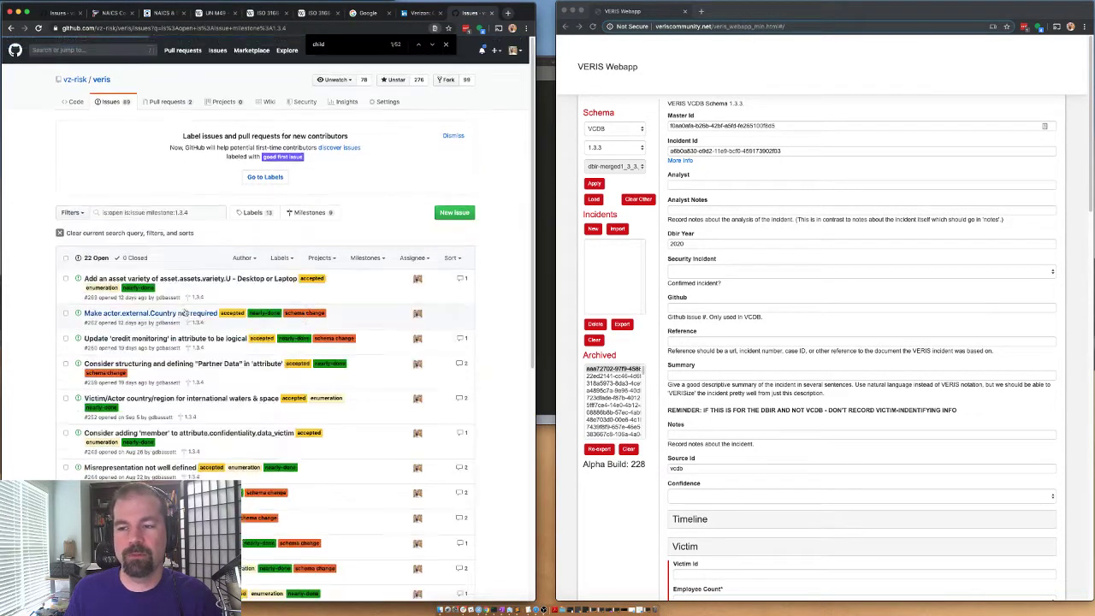
pyautogui.scroll(-10, 237, 307)
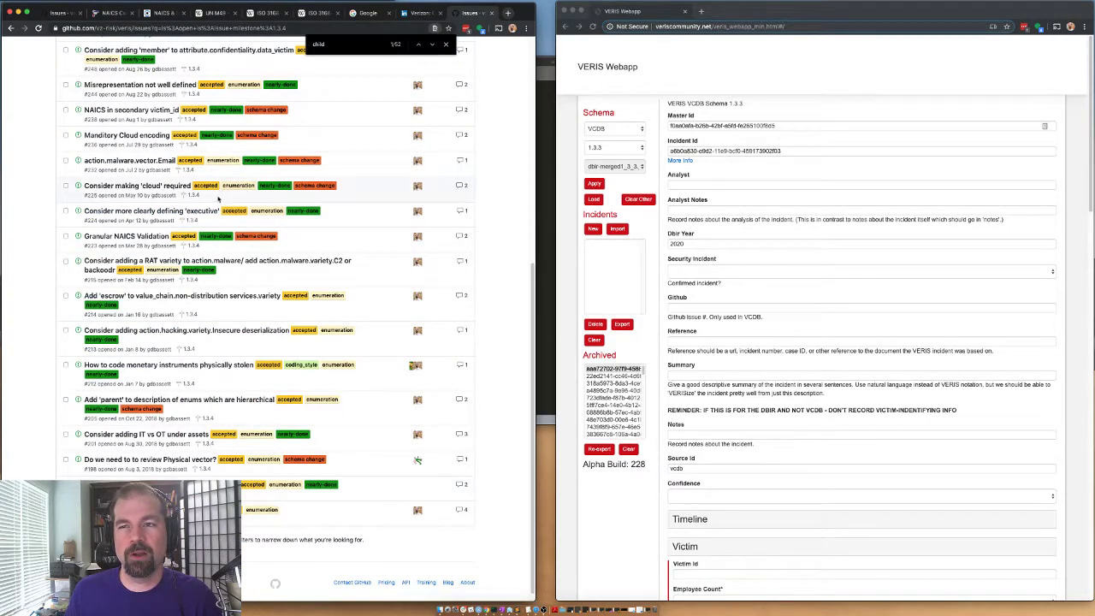
pyautogui.scroll(5, 211, 266)
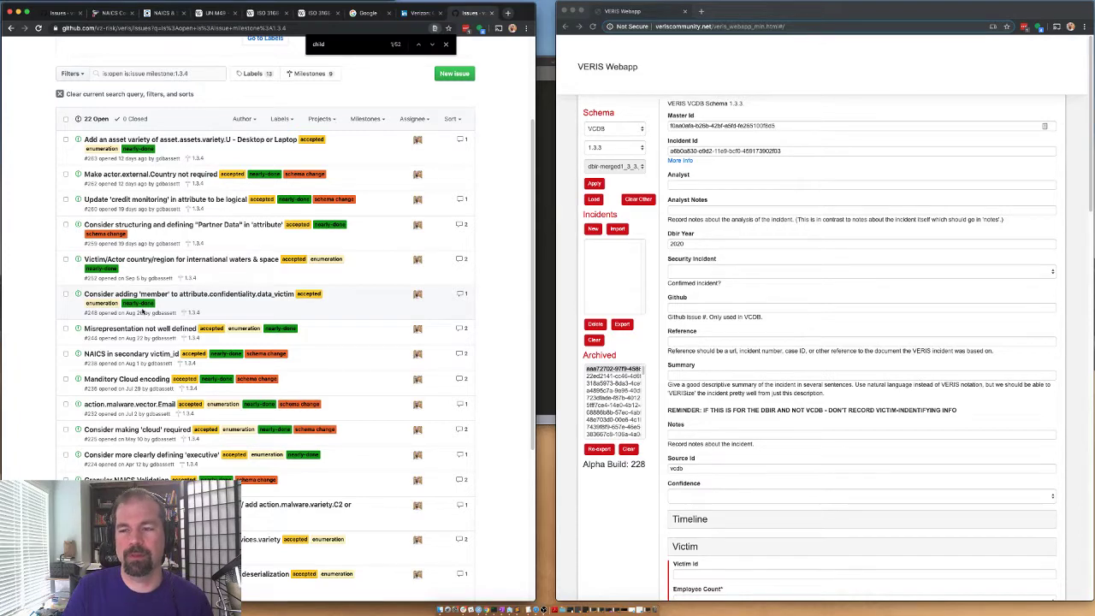
# Step: Examine the open issues of milestone 1.3.4 from end to end, including their labels and the search filter in use
pyautogui.scroll(-6, 142, 311)
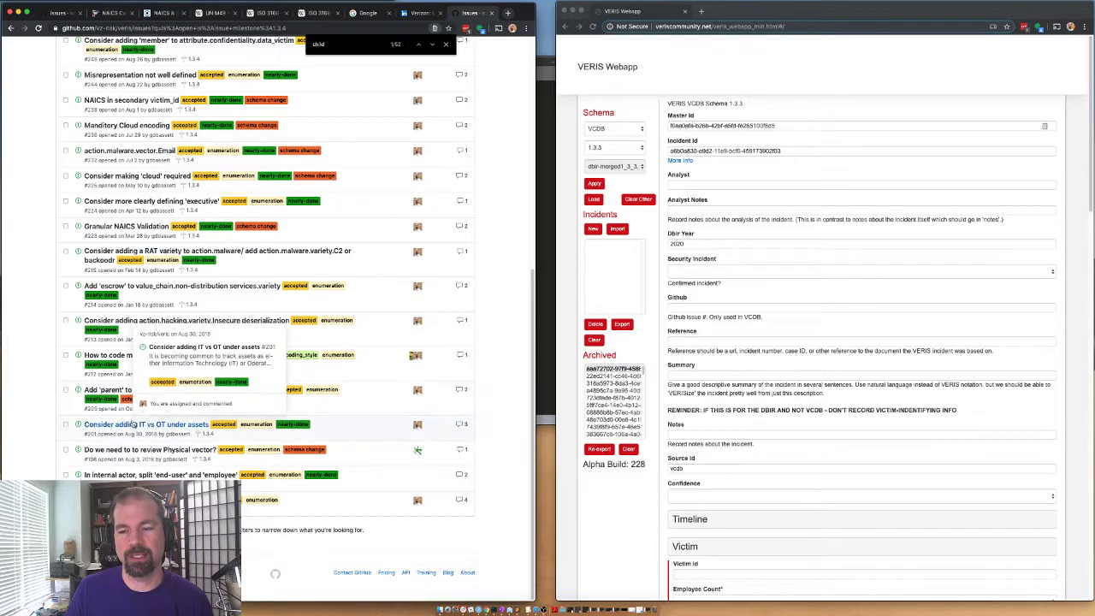
pyautogui.scroll(3, 216, 440)
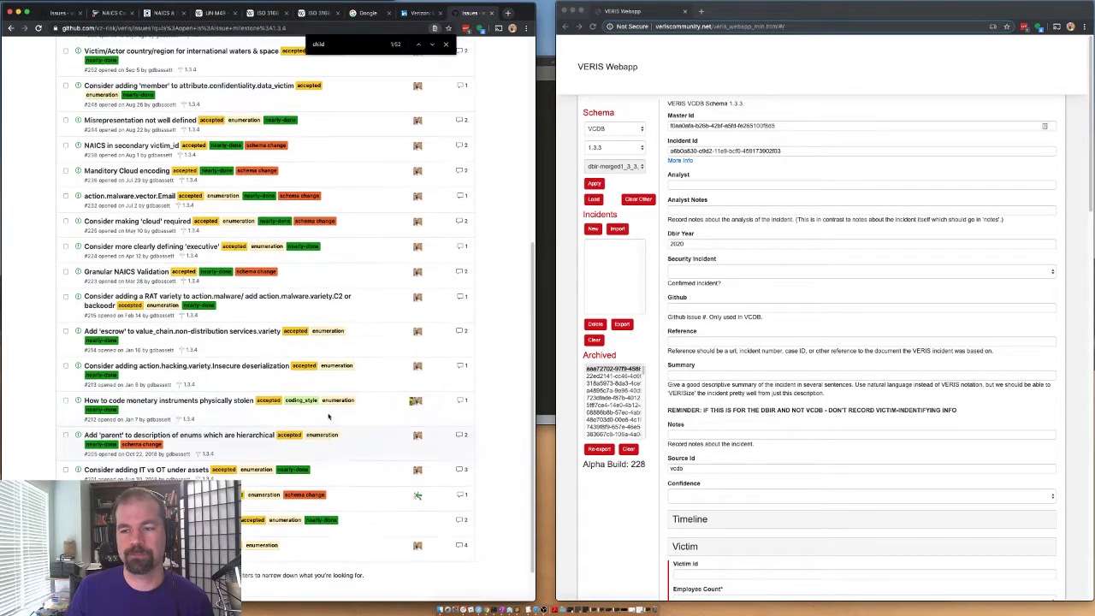
pyautogui.moveTo(212, 433)
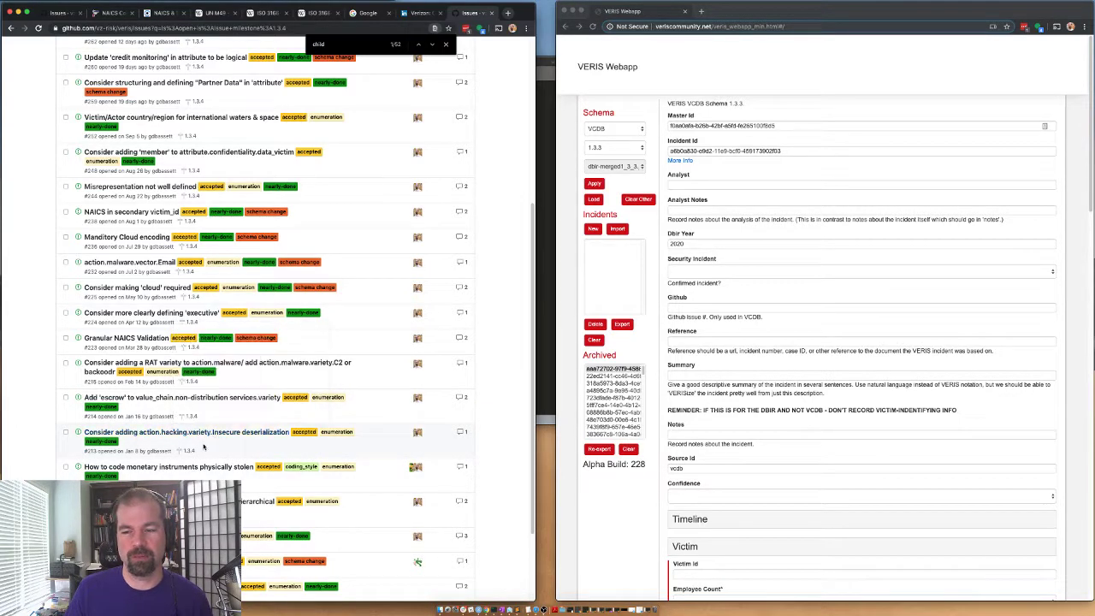
pyautogui.scroll(3, 217, 322)
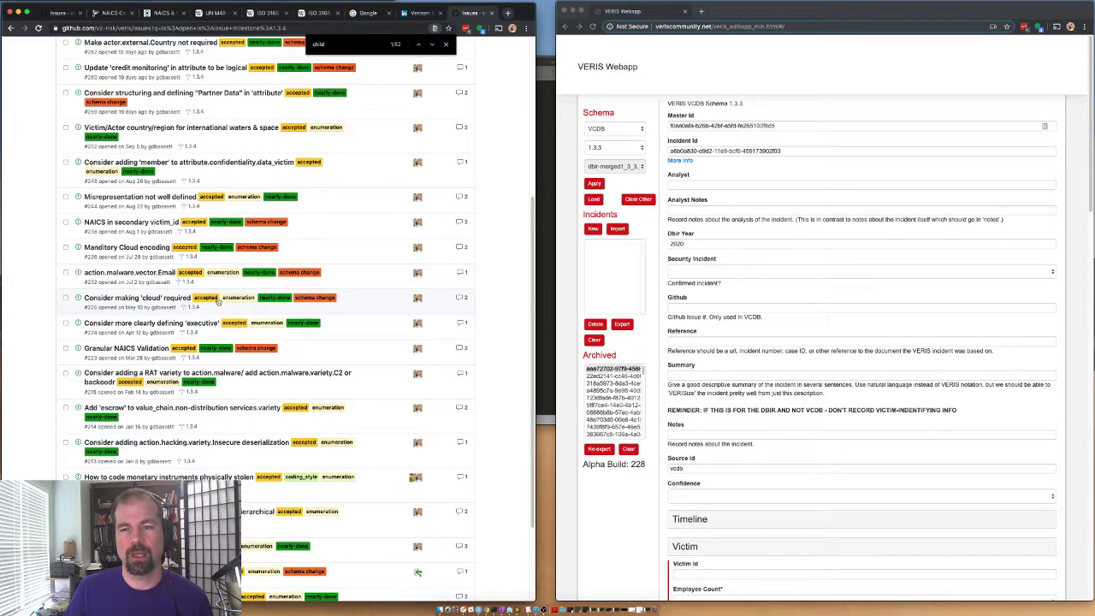
pyautogui.scroll(2, 217, 321)
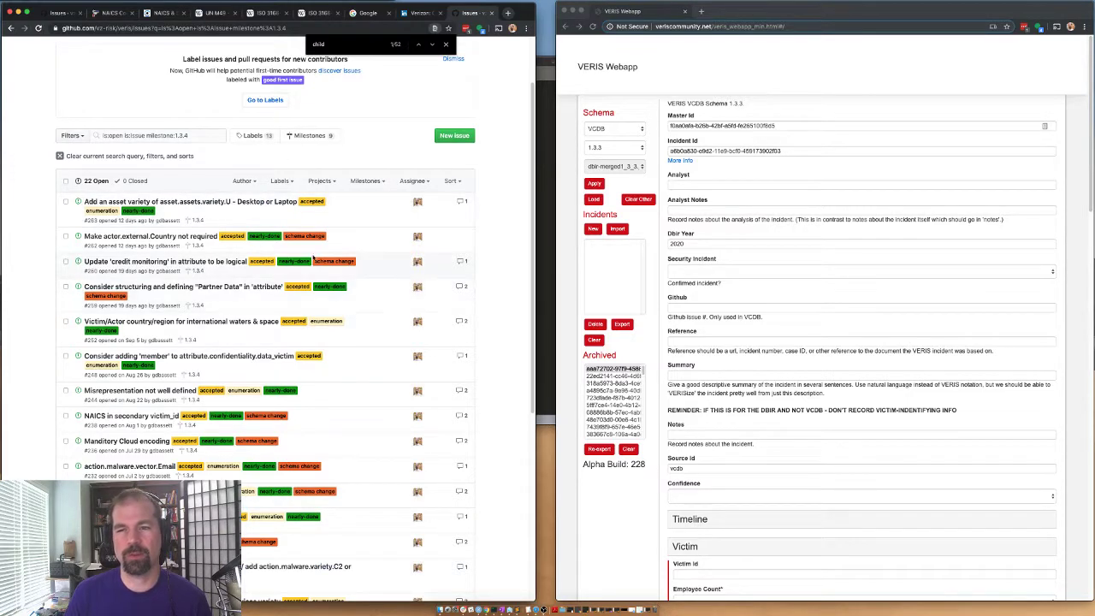
pyautogui.scroll(-2, 208, 301)
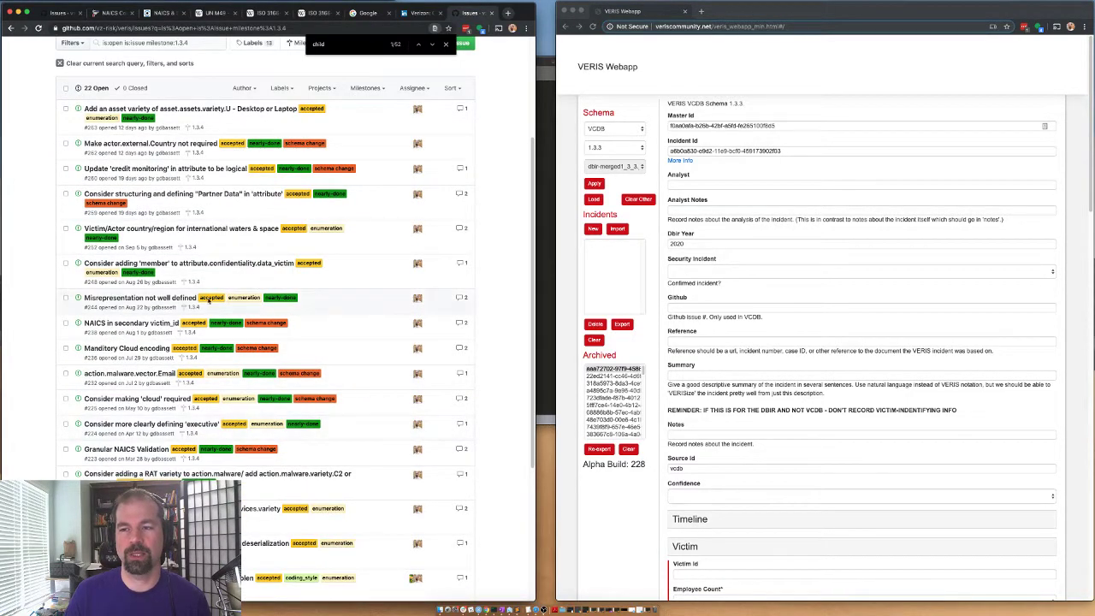
pyautogui.scroll(2, 208, 301)
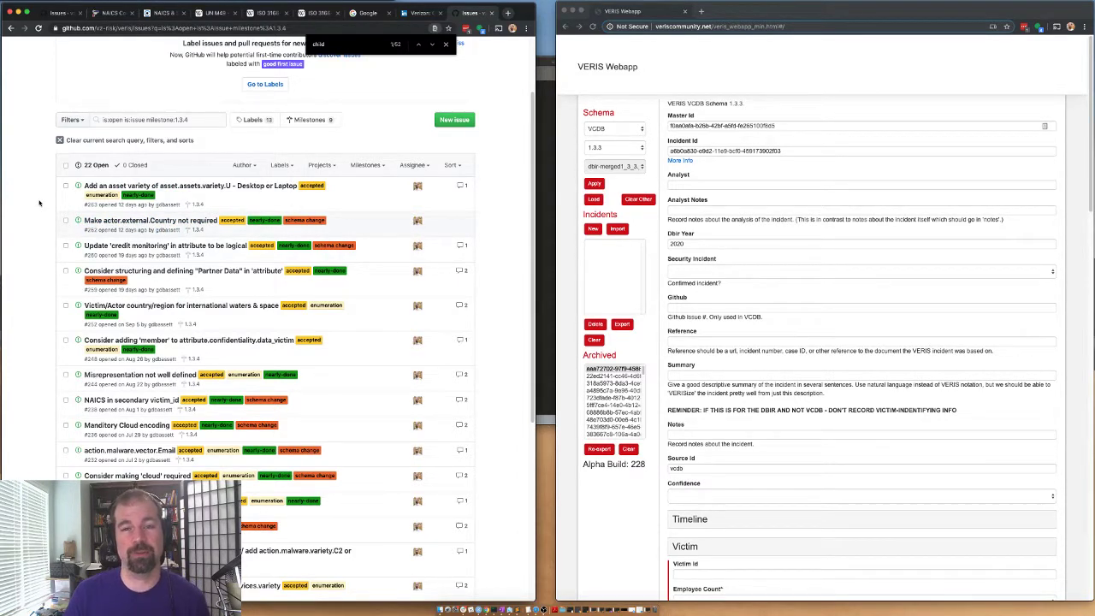
pyautogui.scroll(1, 154, 171)
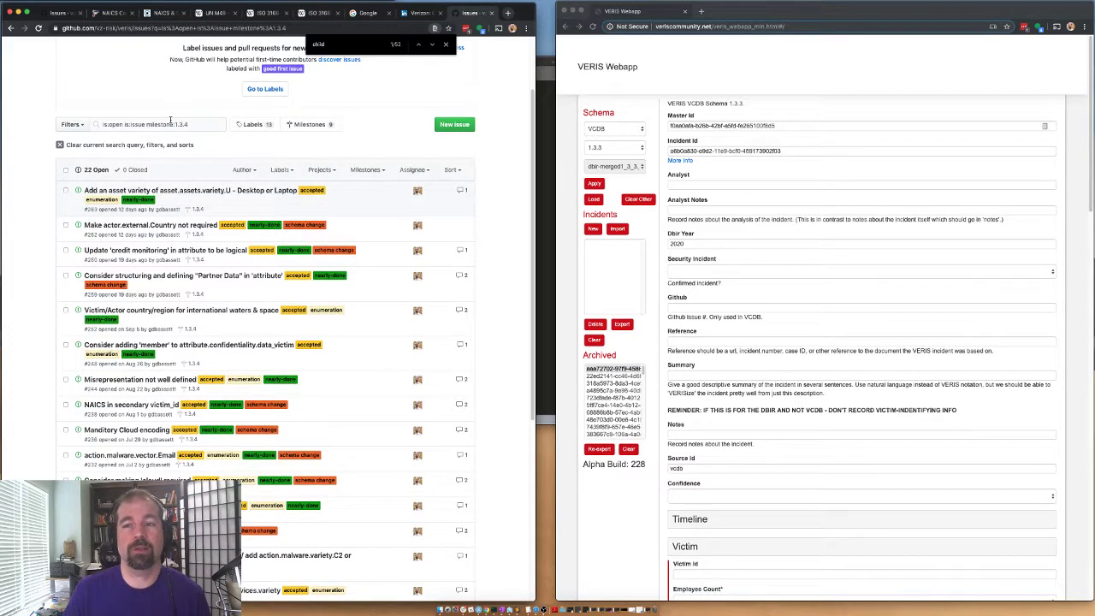
pyautogui.scroll(2, 184, 149)
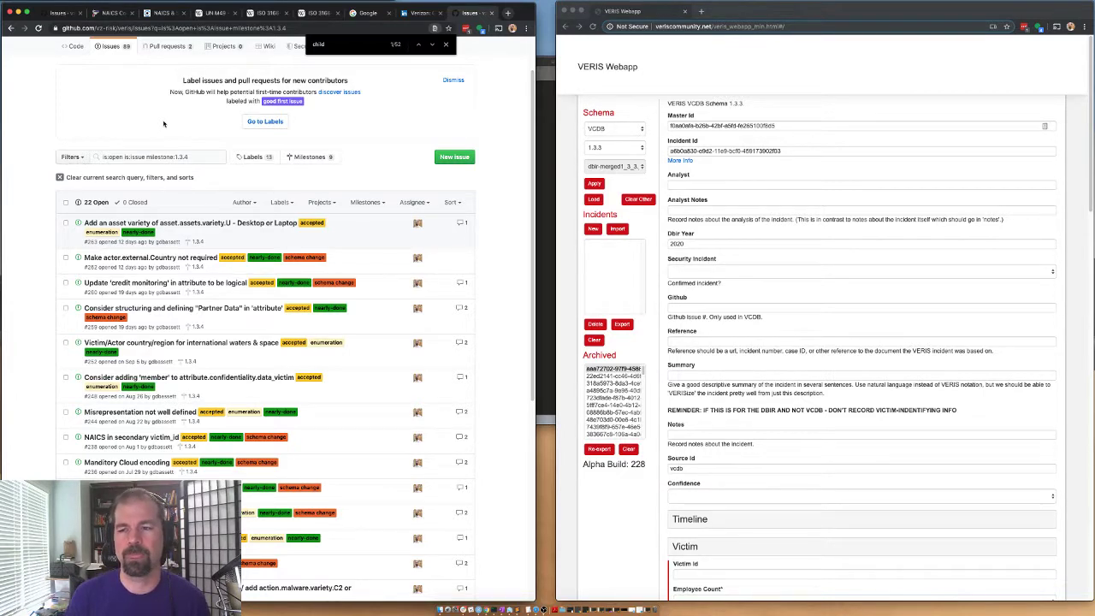
pyautogui.click(203, 157)
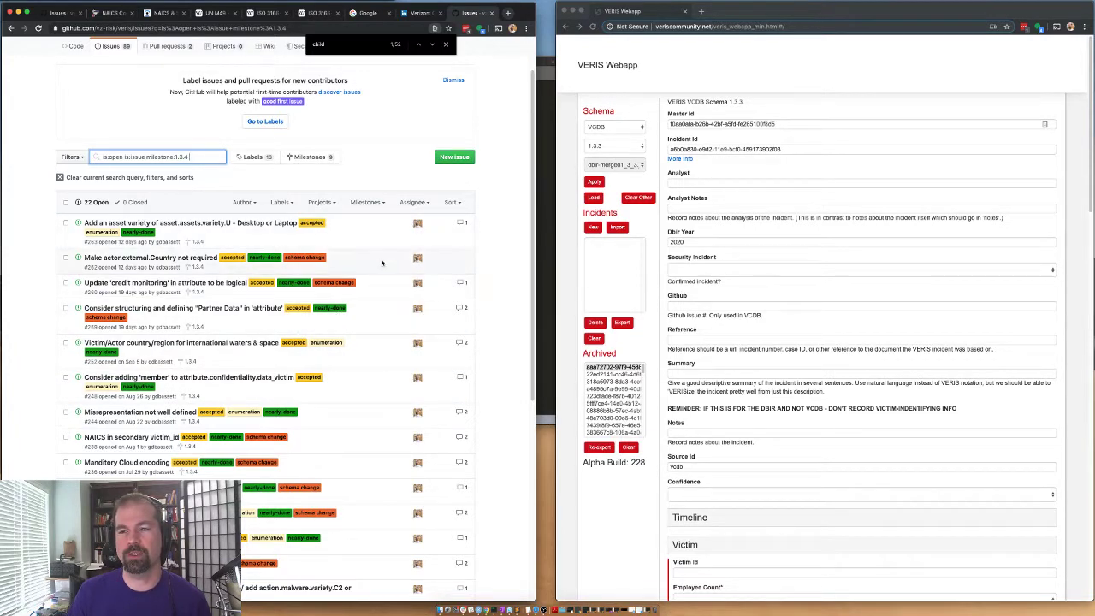
# Step: Switch to the VERIS Webapp and expand the Action section and its Hacking subsection to show the variety and vector lists
pyautogui.scroll(-3, 606, 547)
pyautogui.scroll(-5, 619, 500)
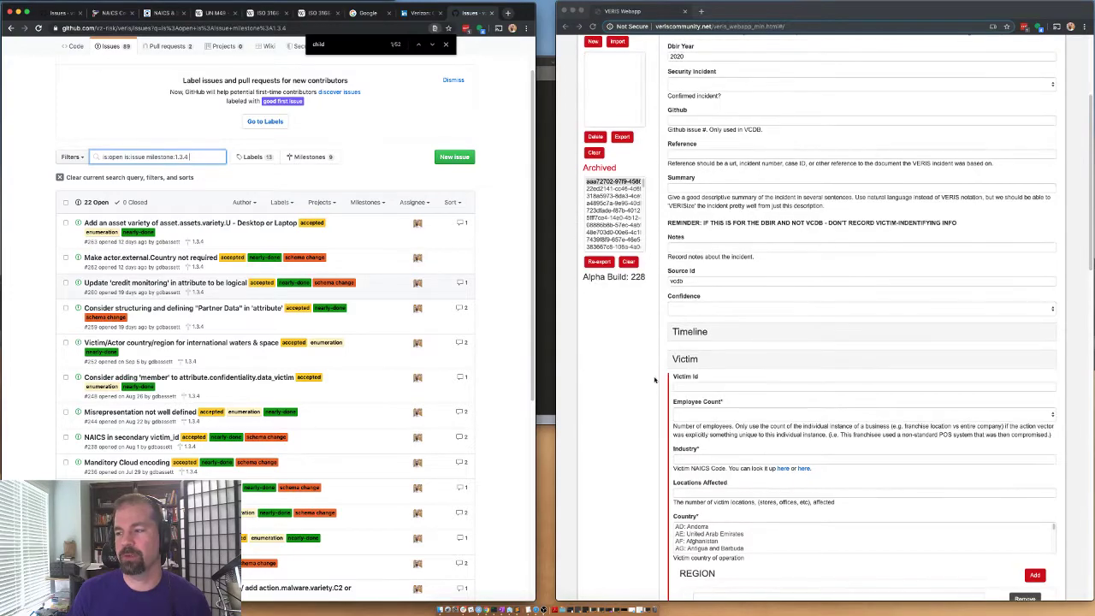
pyautogui.scroll(-8, 665, 385)
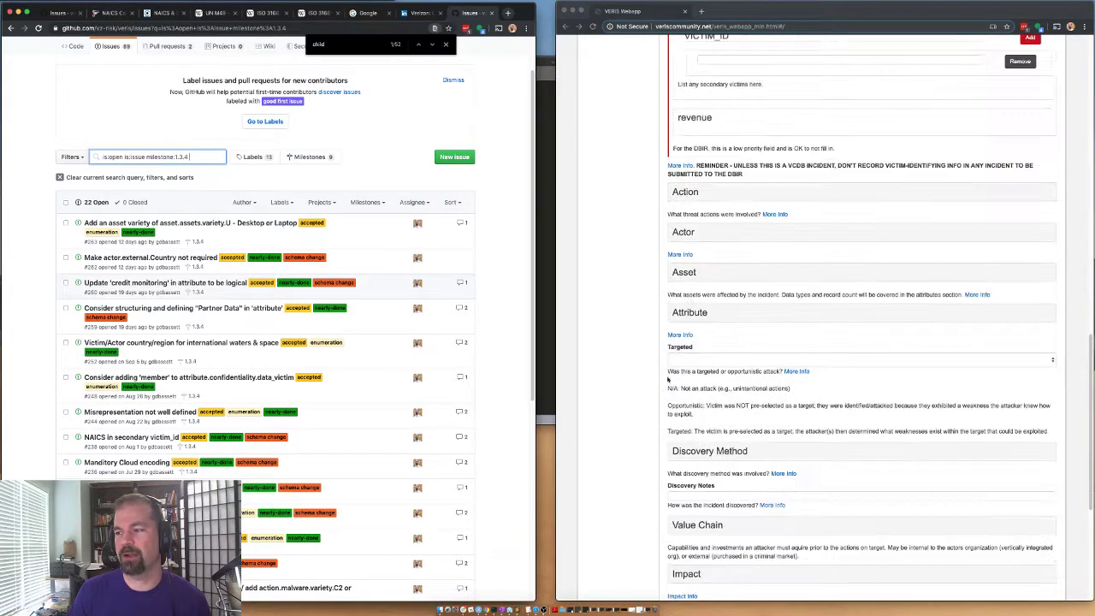
pyautogui.click(689, 193)
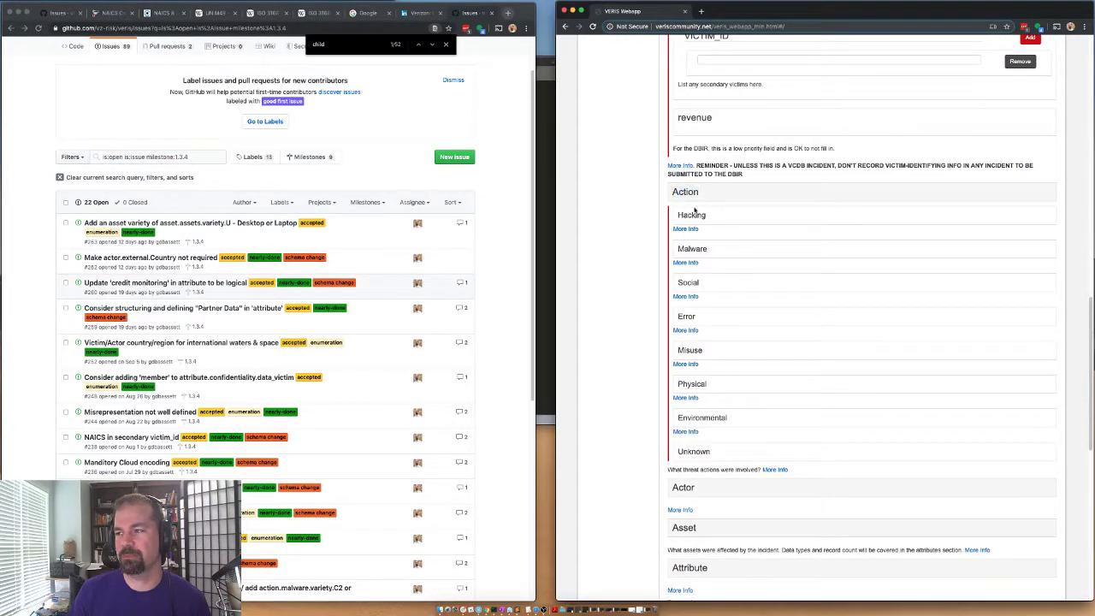
pyautogui.click(684, 193)
pyautogui.click(677, 193)
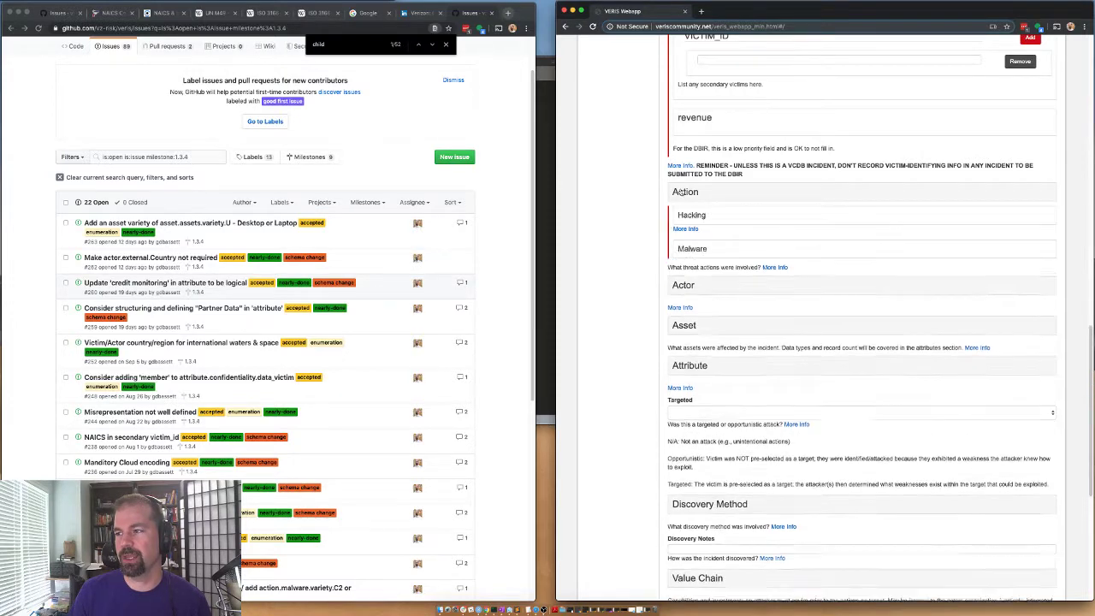
pyautogui.click(685, 217)
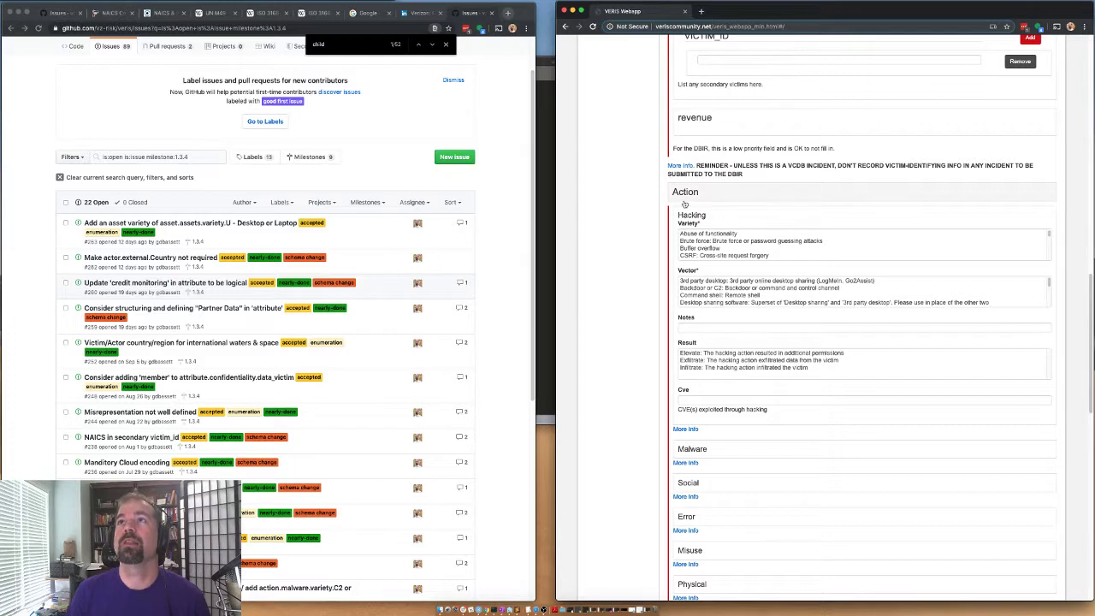
# Step: Return to the GitHub window and skim the milestone 1.3.4 issue list once more
pyautogui.click(12, 248)
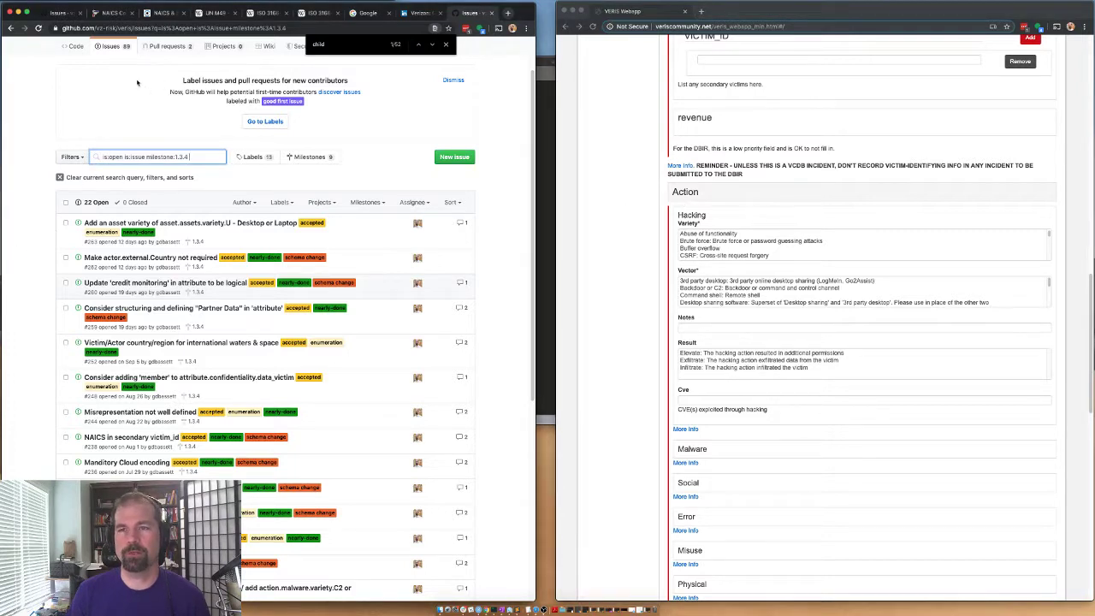
pyautogui.scroll(2, 137, 83)
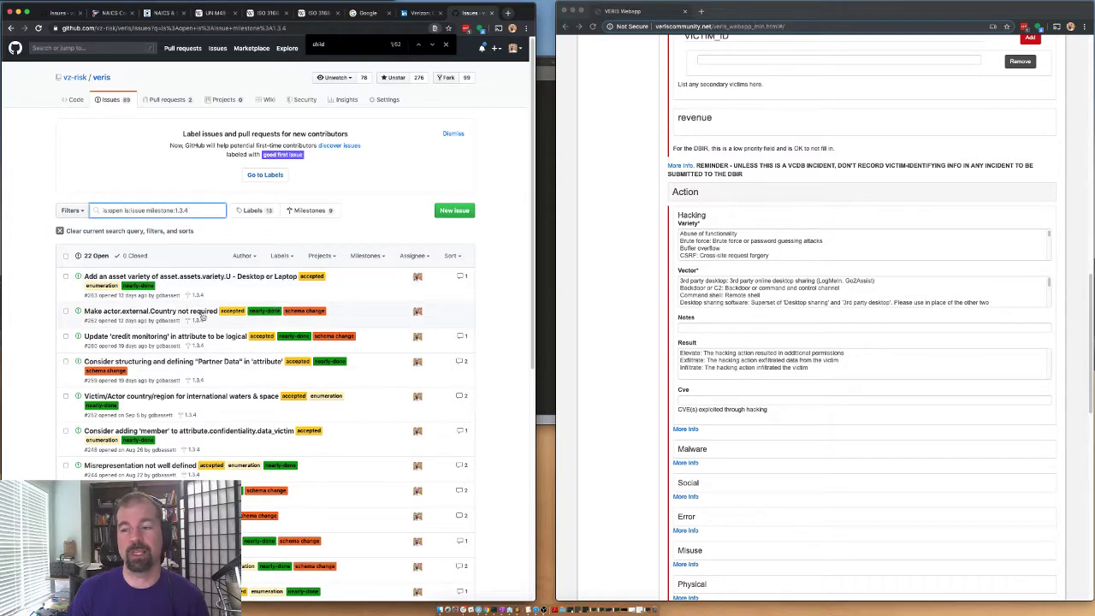
pyautogui.scroll(-5, 85, 322)
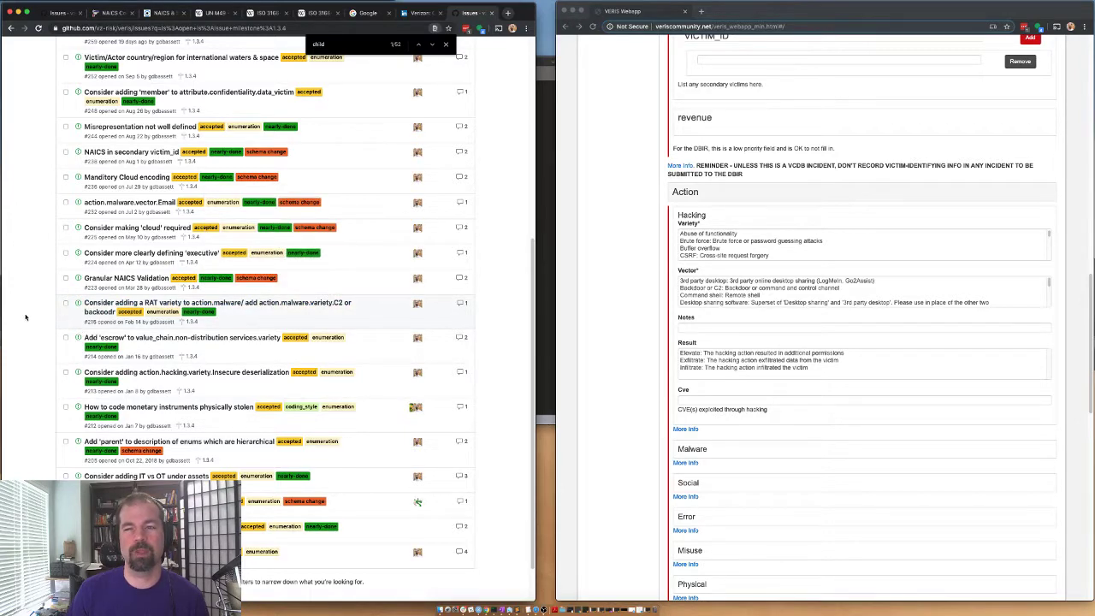
pyautogui.scroll(5, 26, 316)
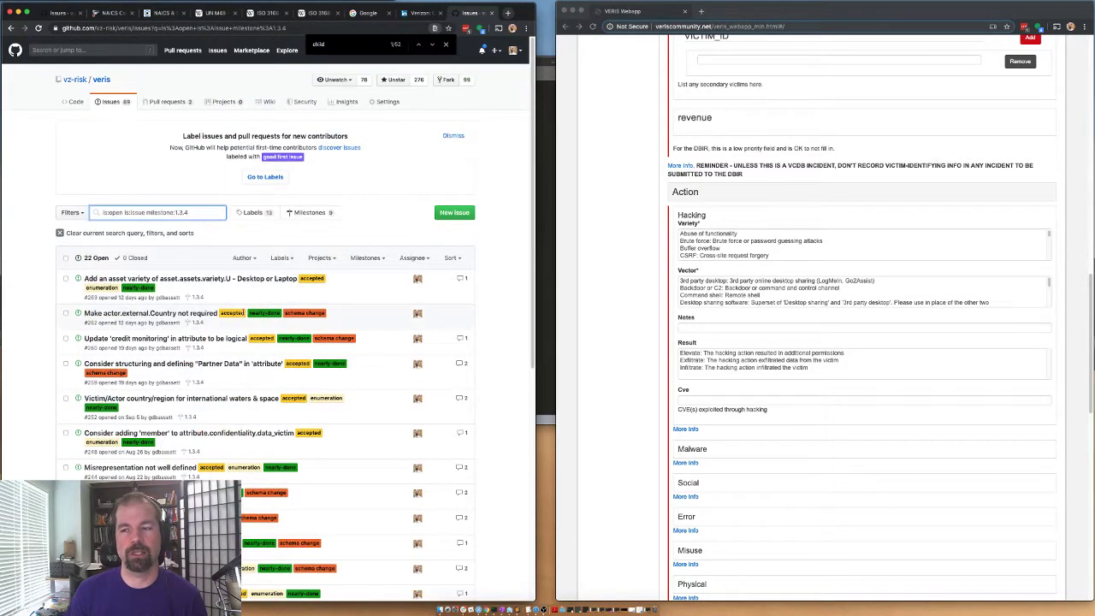
pyautogui.scroll(-1, 248, 304)
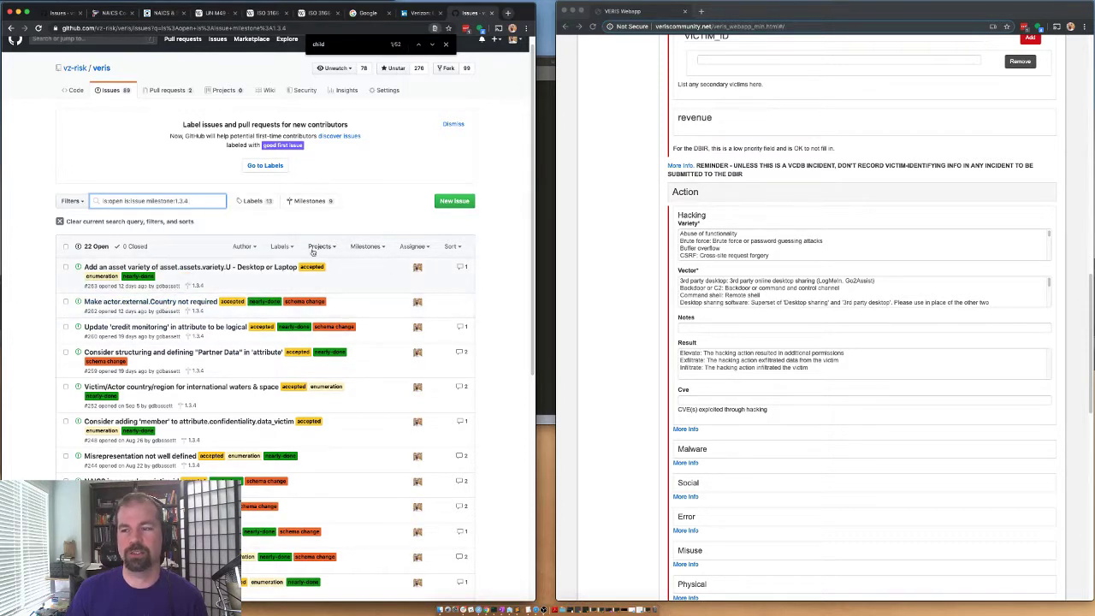
# Step: Remove the milestone filter from the issue search, filter the open issues by the coding_style label instead and look through them
pyautogui.click(282, 247)
pyautogui.click(283, 248)
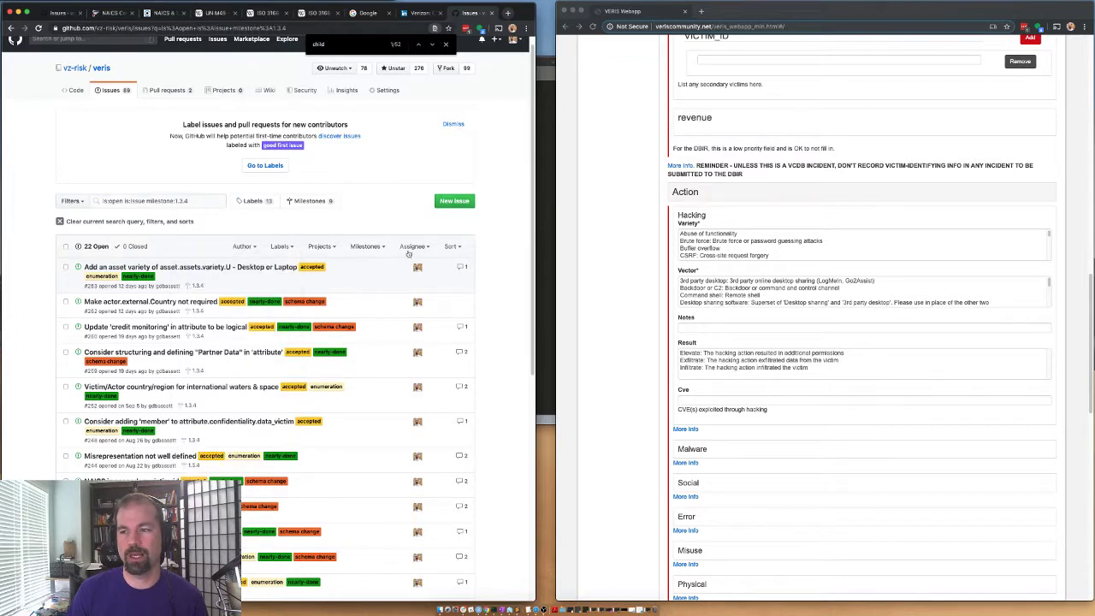
pyautogui.moveTo(161, 201); pyautogui.dragTo(148, 202)
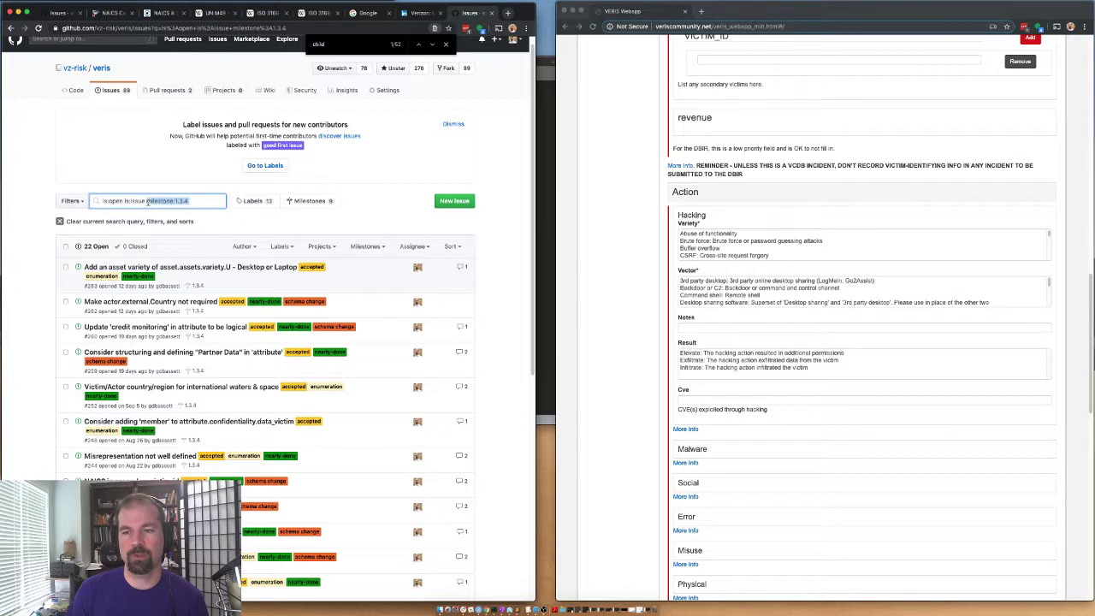
pyautogui.press('BackSpace')
pyautogui.press('Return')
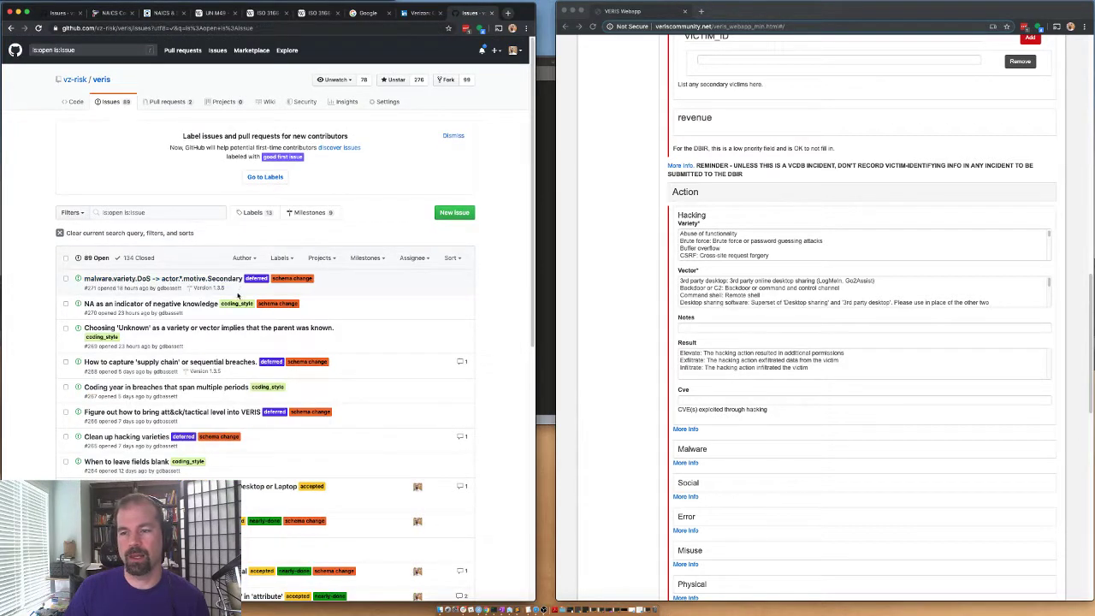
pyautogui.click(236, 304)
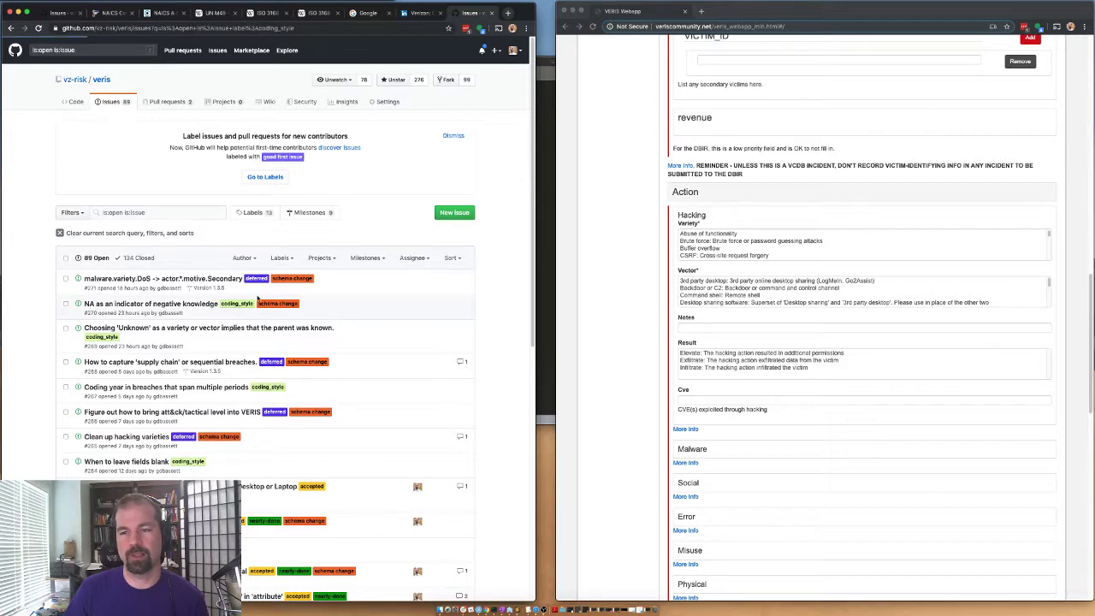
pyautogui.scroll(-5, 185, 319)
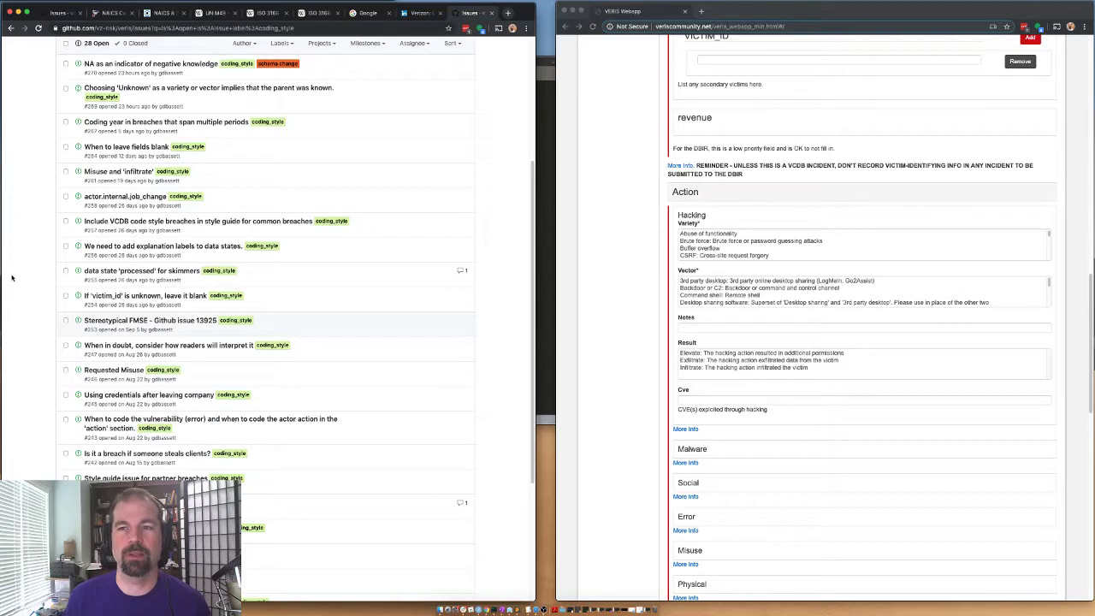
pyautogui.scroll(5, 12, 278)
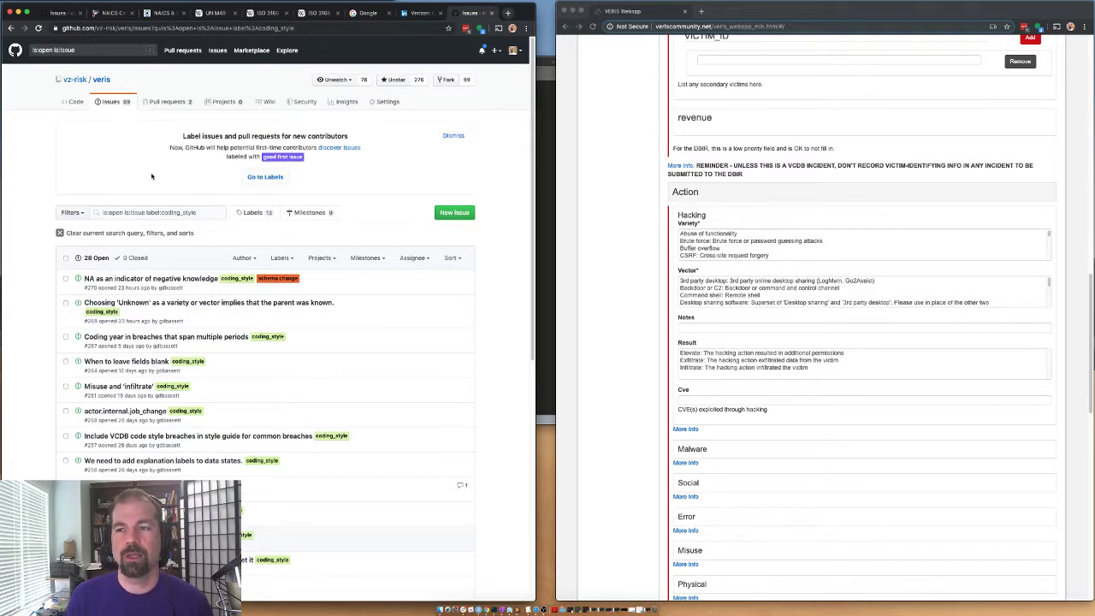
# Step: Switch to the VCDB repository's assigned open issues and check the available project filters
pyautogui.click(58, 13)
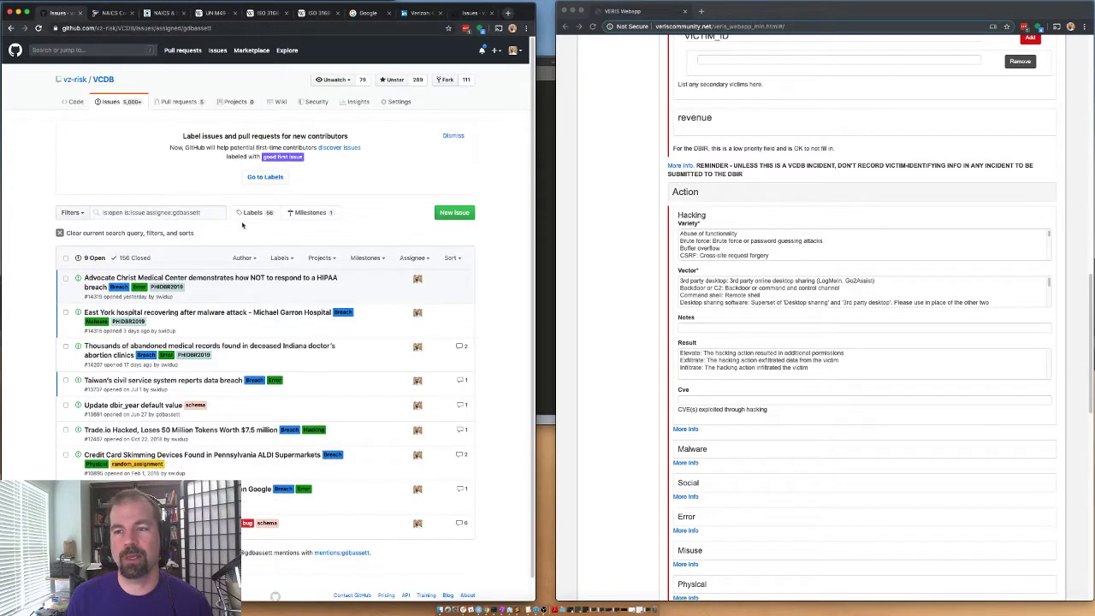
pyautogui.moveTo(255, 284)
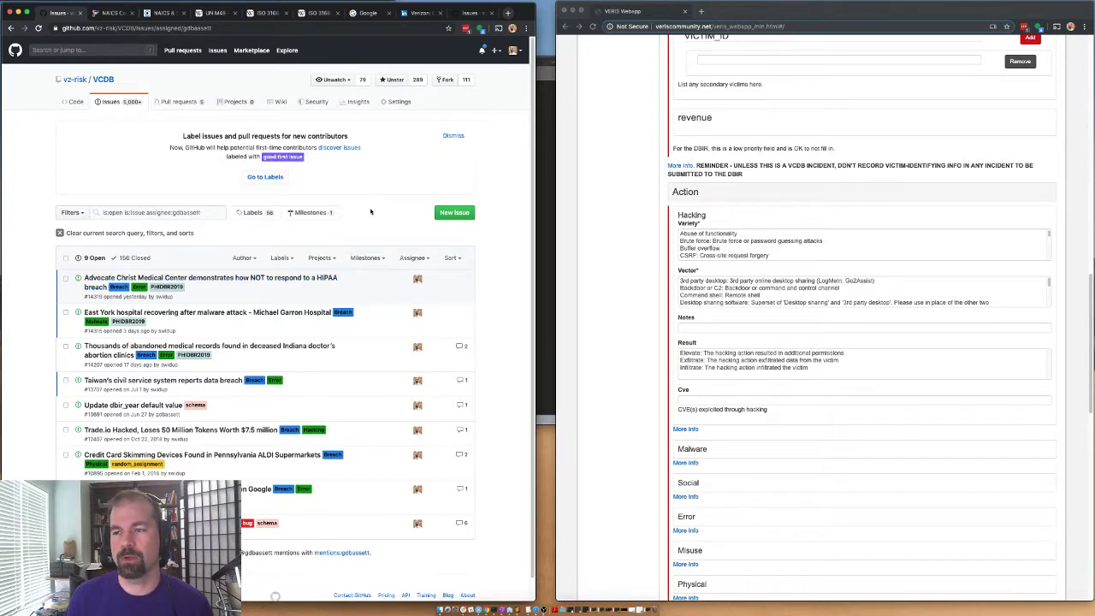
pyautogui.click(321, 257)
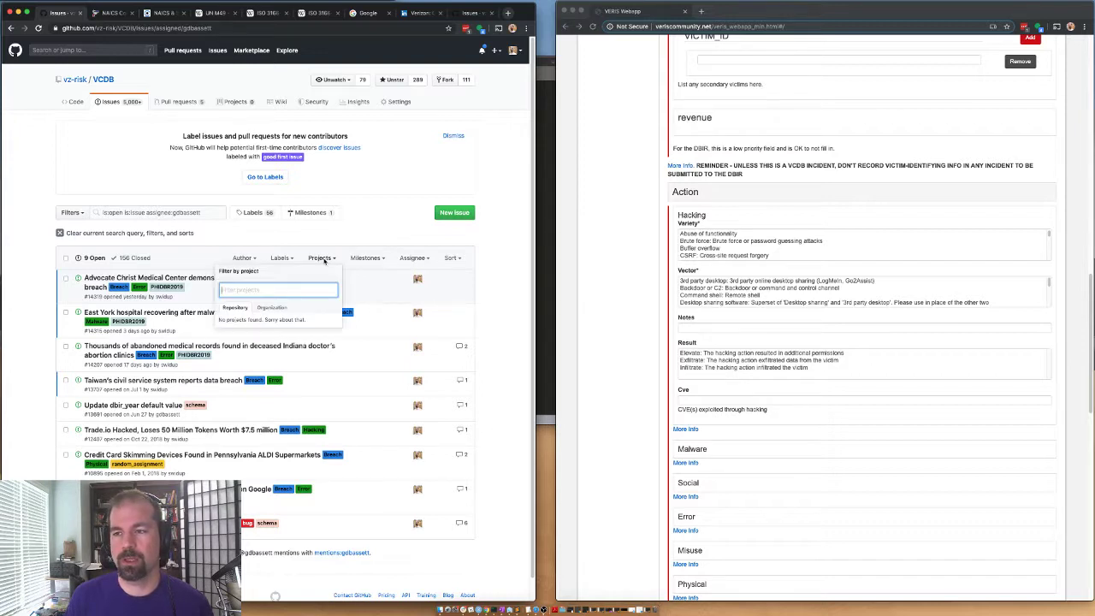
pyautogui.click(320, 257)
pyautogui.click(321, 258)
pyautogui.click(321, 258)
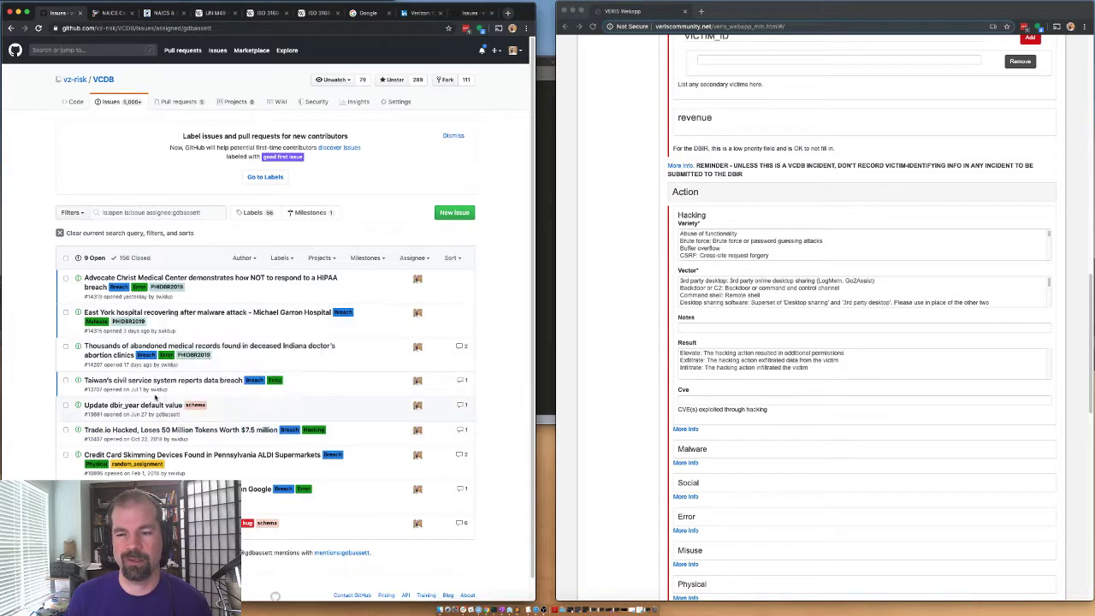
# Step: Open the issue "Taiwan's civil service system reports data breach" and open its databreaches.net and taiwannews.com.tw source links in new tabs
pyautogui.moveTo(154, 385)
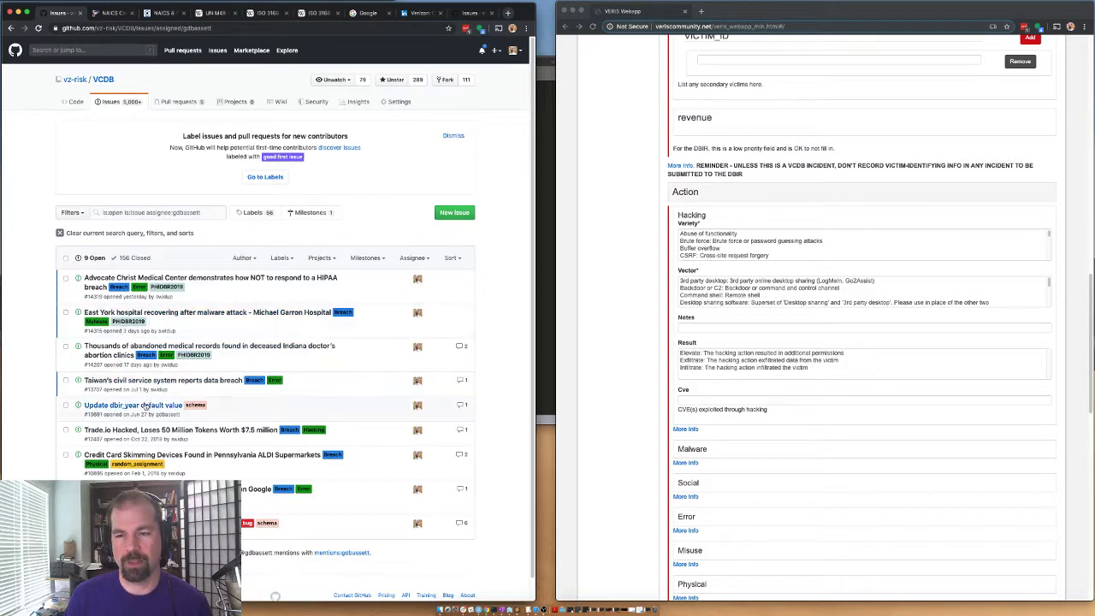
pyautogui.click(162, 379)
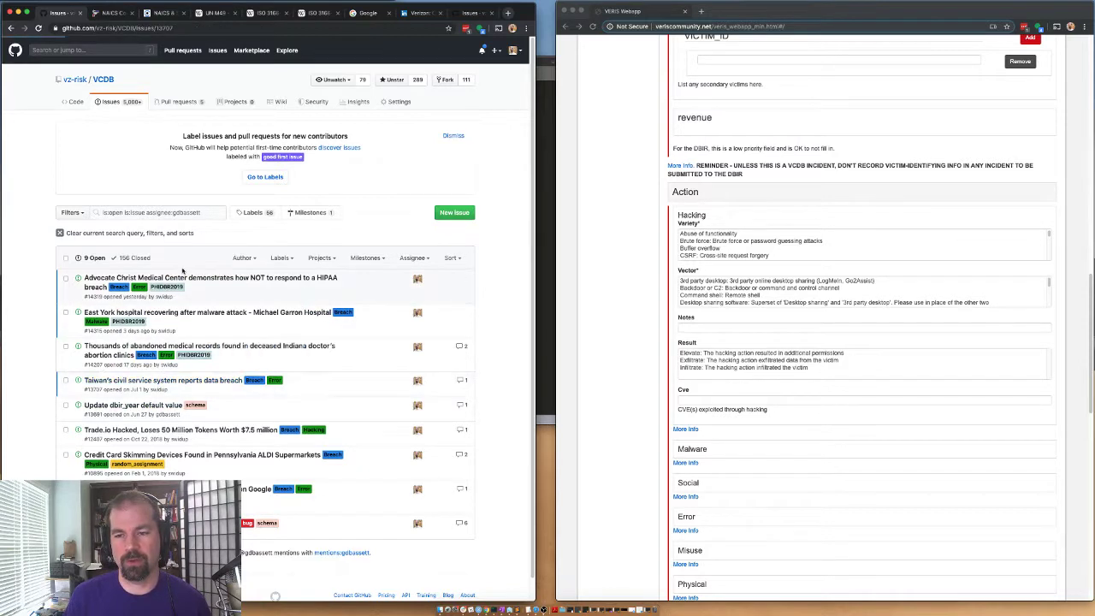
pyautogui.press('super+bracketleft')
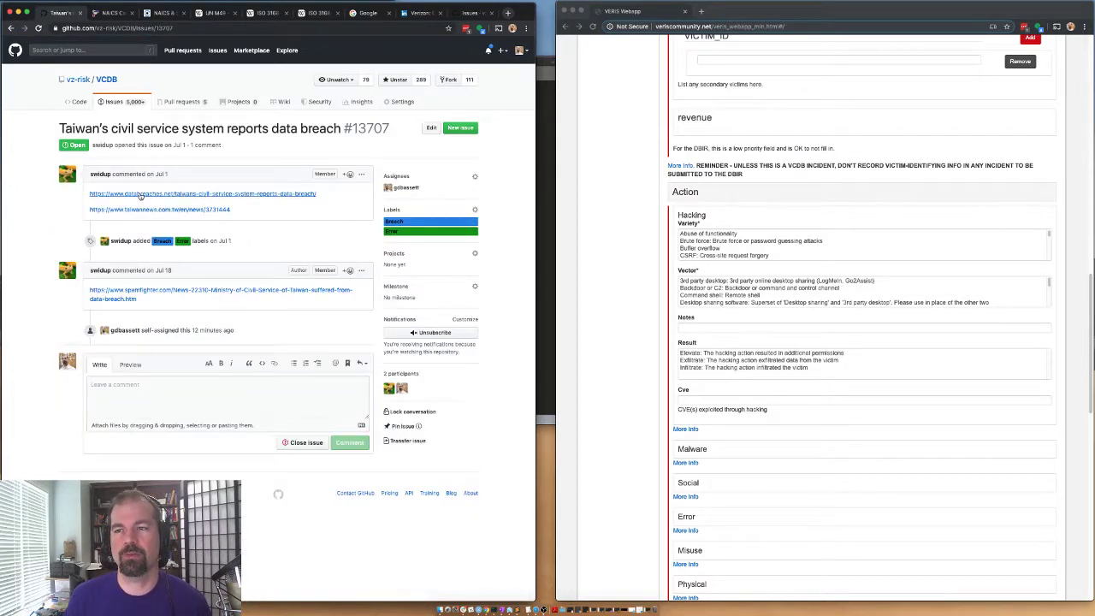
pyautogui.rightClick(141, 196)
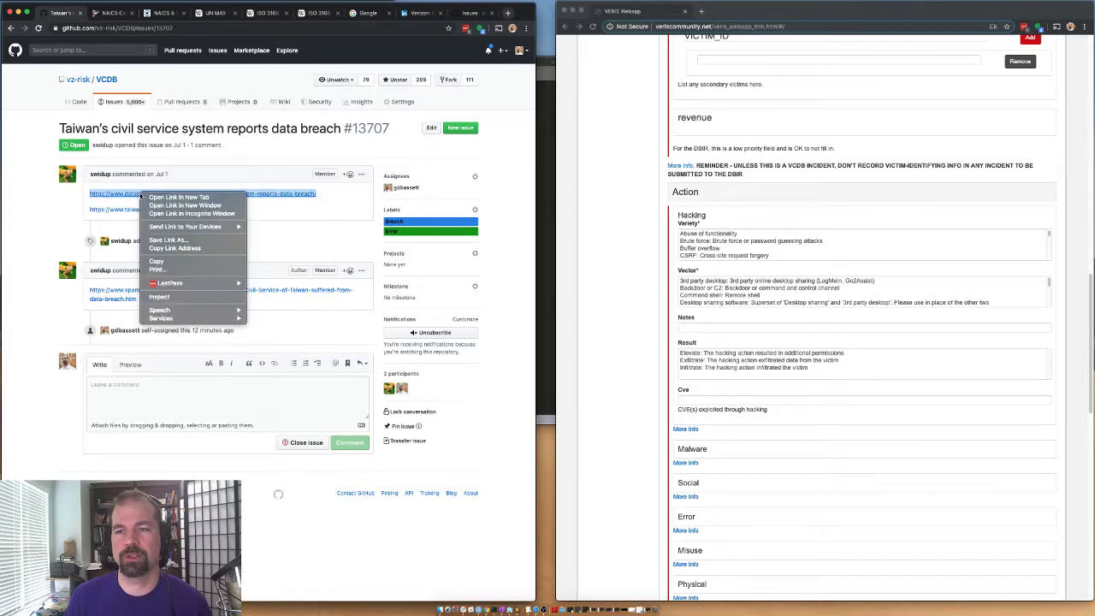
pyautogui.click(150, 198)
pyautogui.rightClick(120, 209)
pyautogui.click(128, 213)
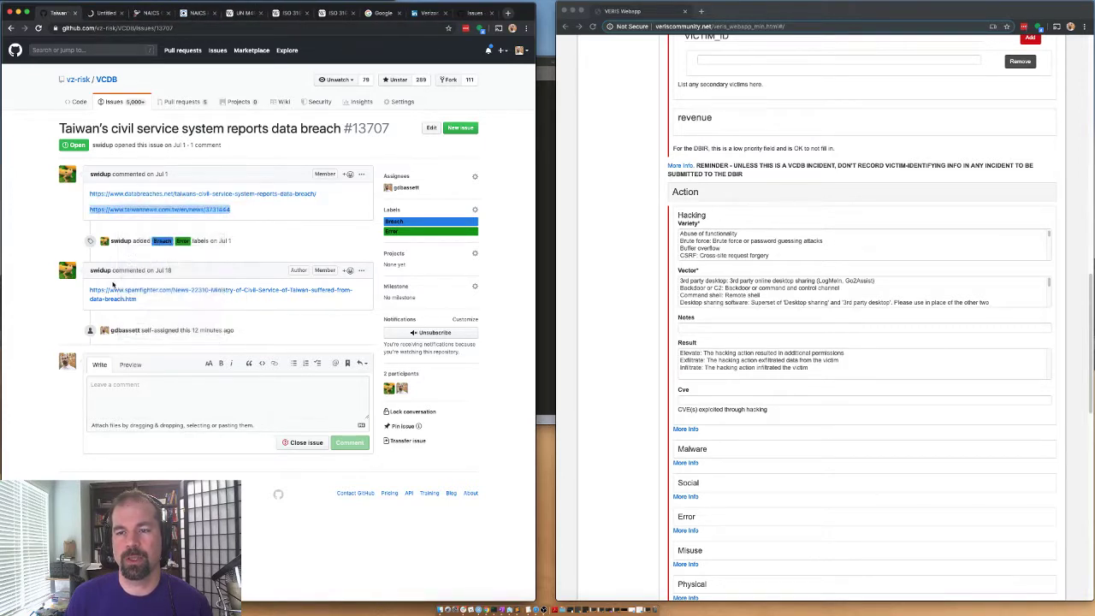
# Step: Open the issue's spamfighter.com source link in a new tab and check the databreaches.net article for how many civil servants were compromised
pyautogui.rightClick(114, 290)
pyautogui.click(136, 295)
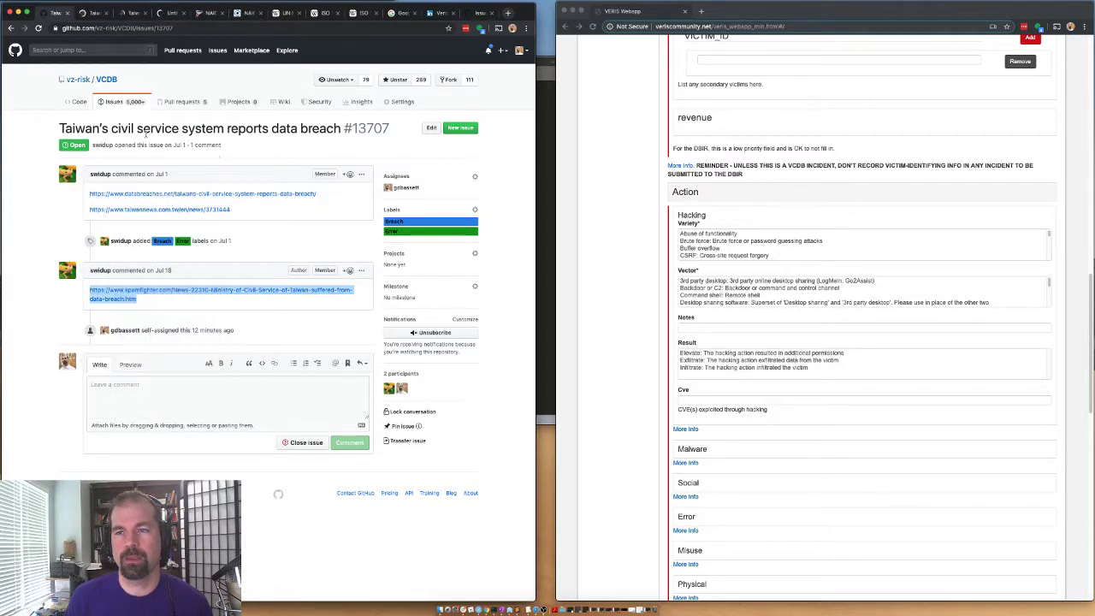
pyautogui.click(94, 14)
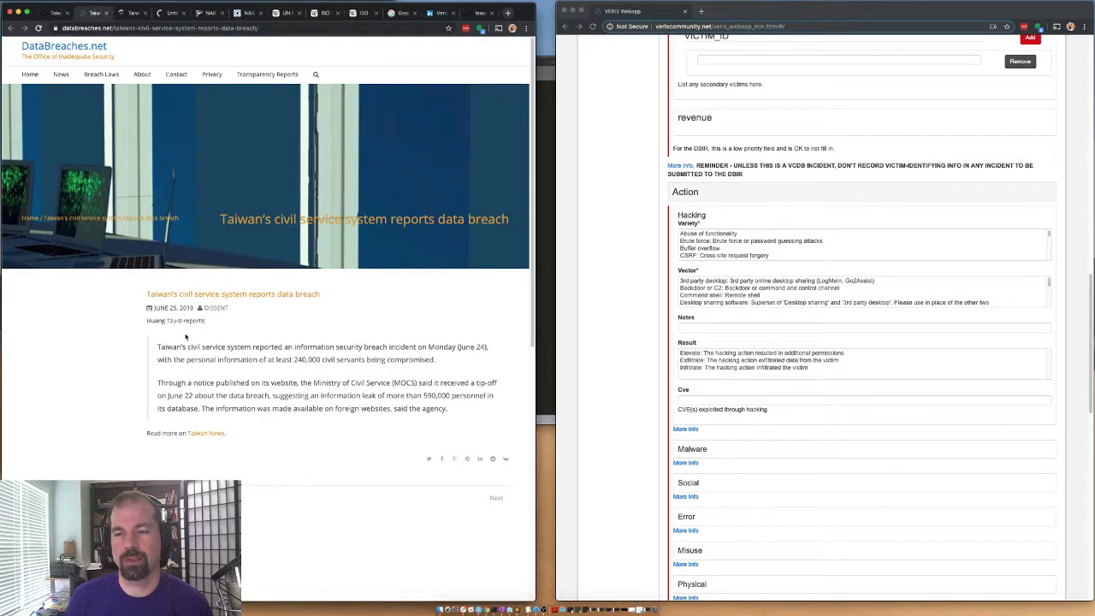
pyautogui.scroll(-1, 229, 360)
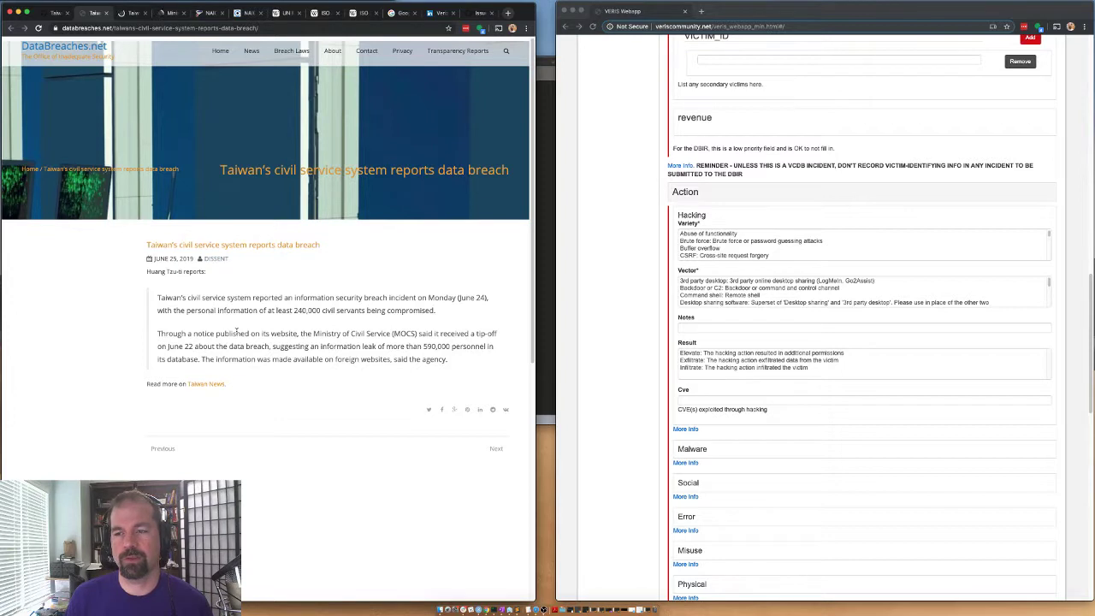
pyautogui.moveTo(207, 311); pyautogui.dragTo(366, 310)
pyautogui.click(345, 311)
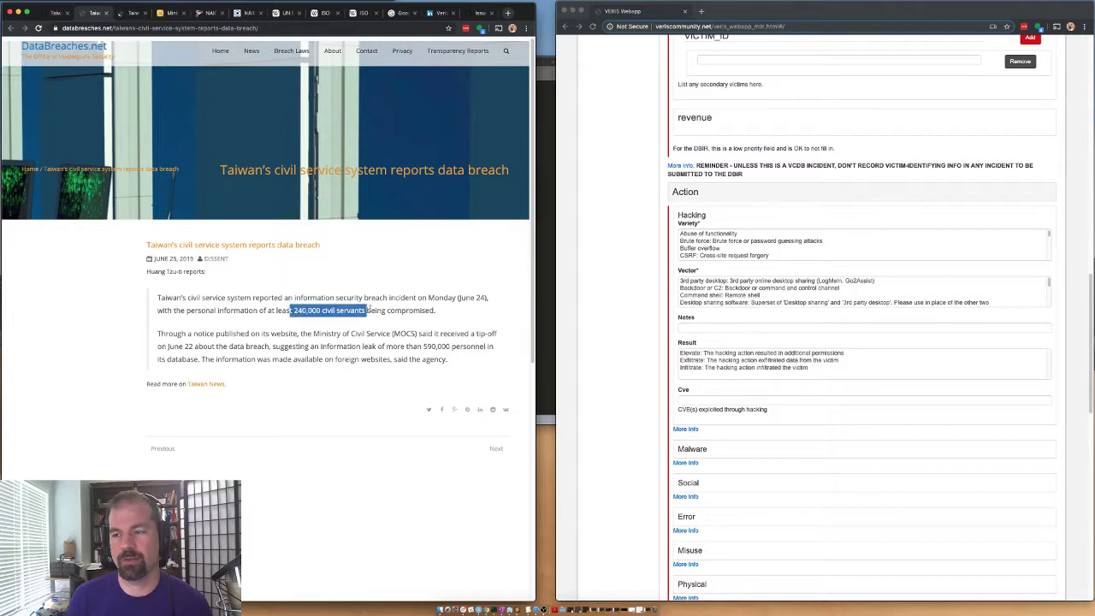
# Step: Examine the databreaches.net article's second paragraph for the size of the personnel data leak and where the information was made available
pyautogui.scroll(-1, 232, 294)
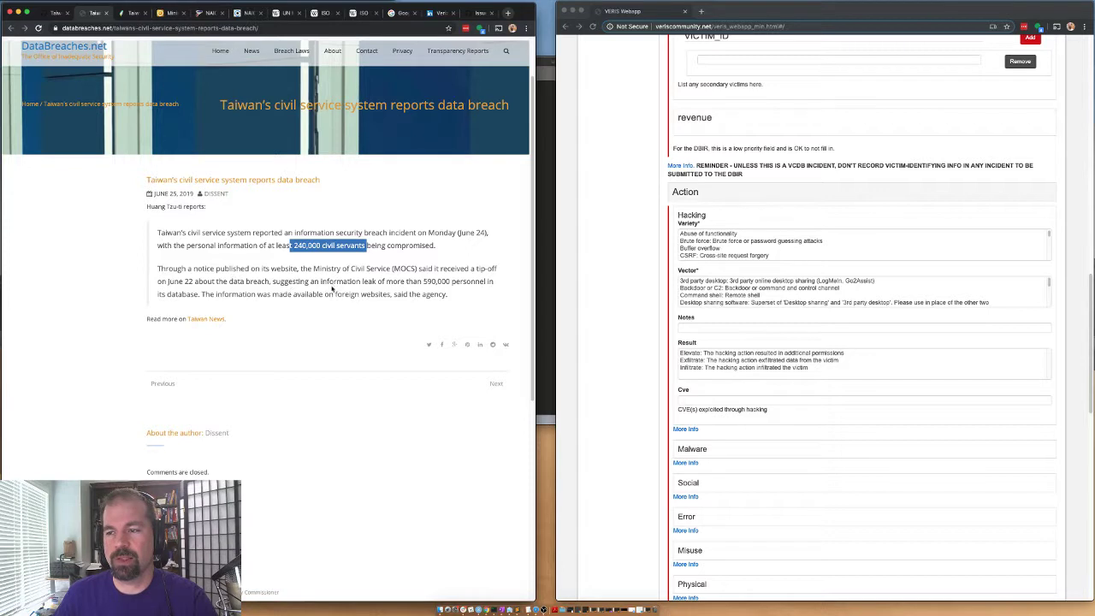
pyautogui.moveTo(376, 282); pyautogui.dragTo(469, 282)
pyautogui.doubleClick(469, 282)
pyautogui.click(369, 285)
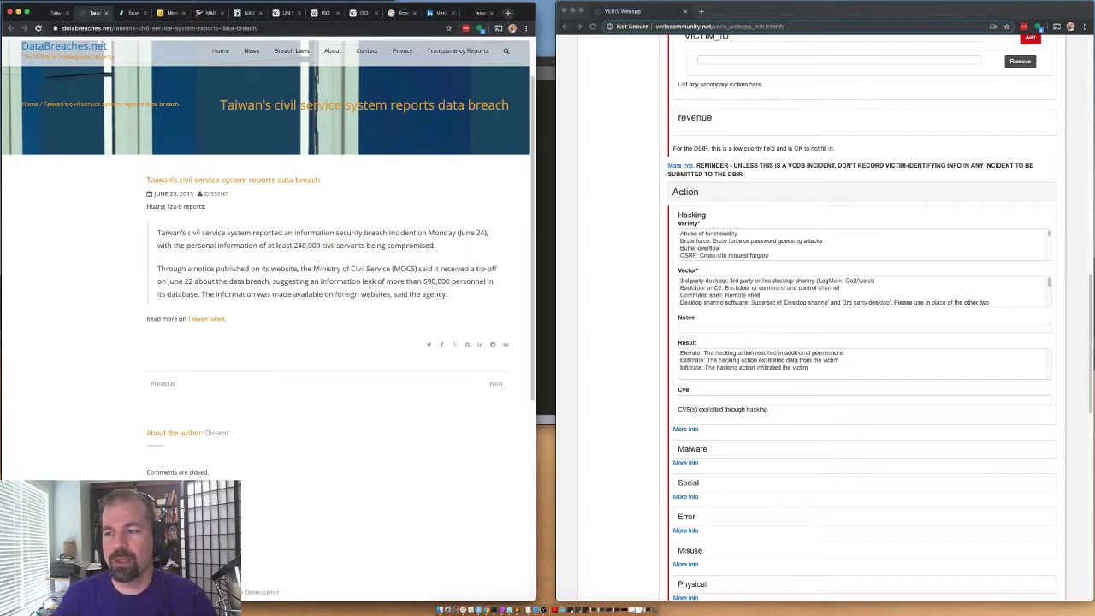
pyautogui.moveTo(420, 282); pyautogui.dragTo(466, 282)
pyautogui.click(474, 279)
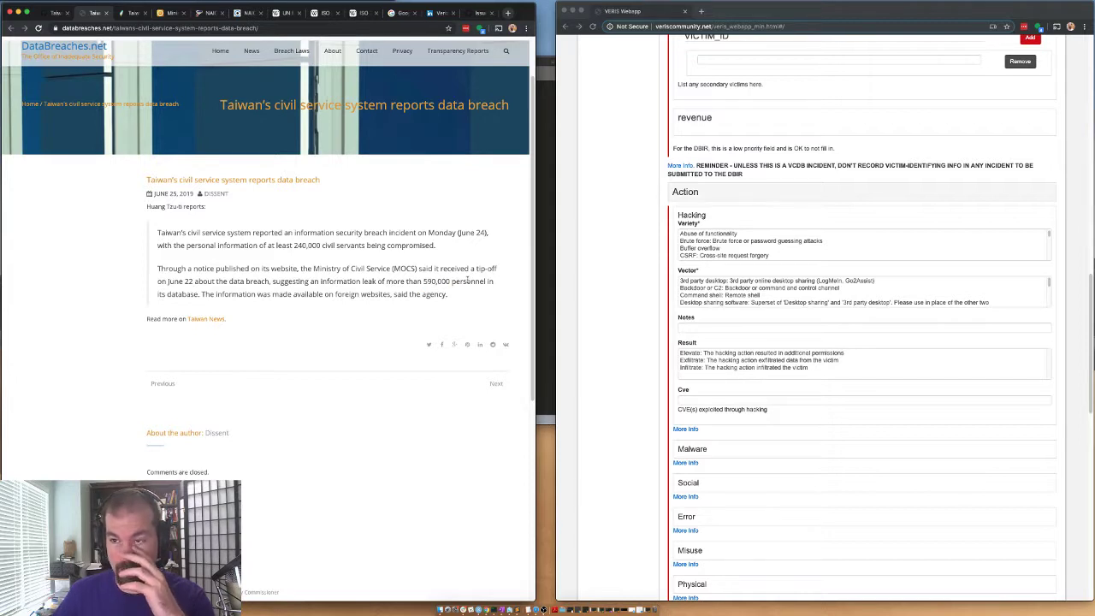
pyautogui.moveTo(280, 281); pyautogui.dragTo(329, 294)
pyautogui.click(333, 293)
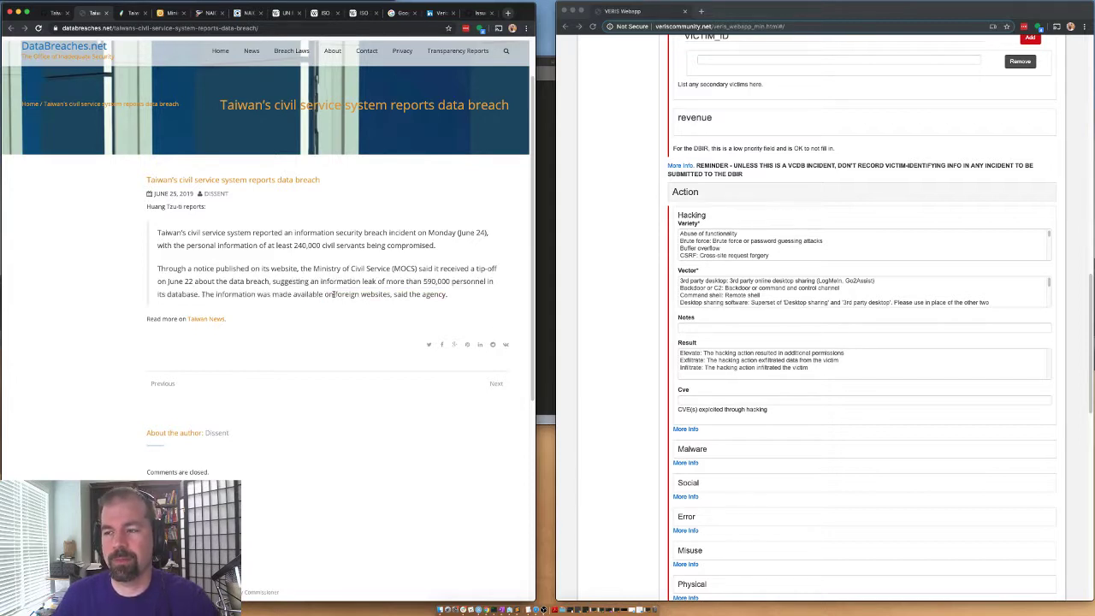
# Step: Read the Taiwan News article for the number of civil servants affected and the period in which they held government posts
pyautogui.click(124, 14)
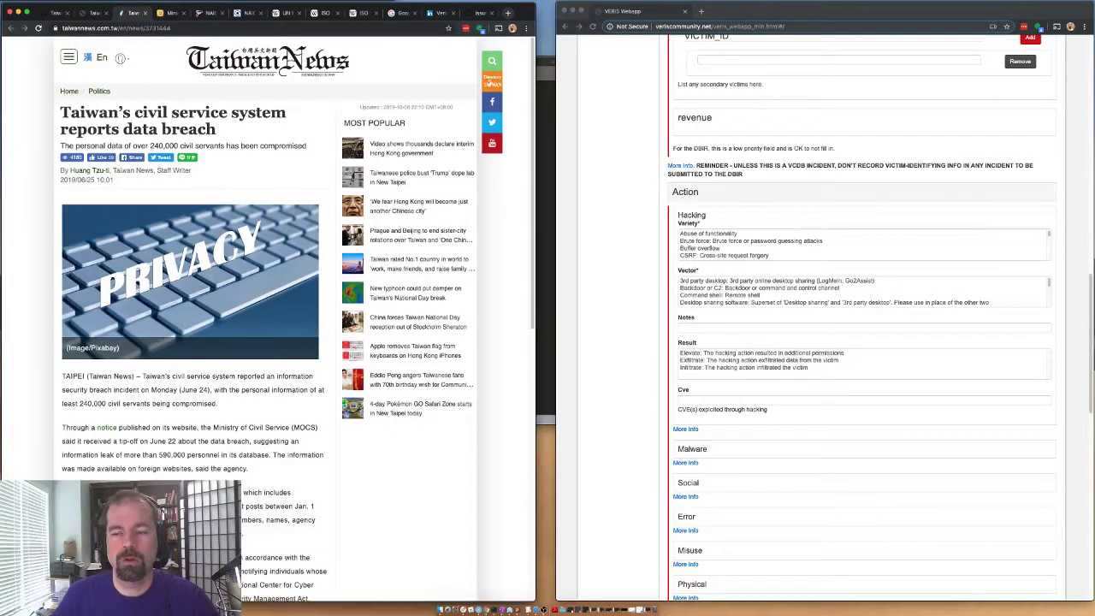
pyautogui.scroll(-3, 190, 453)
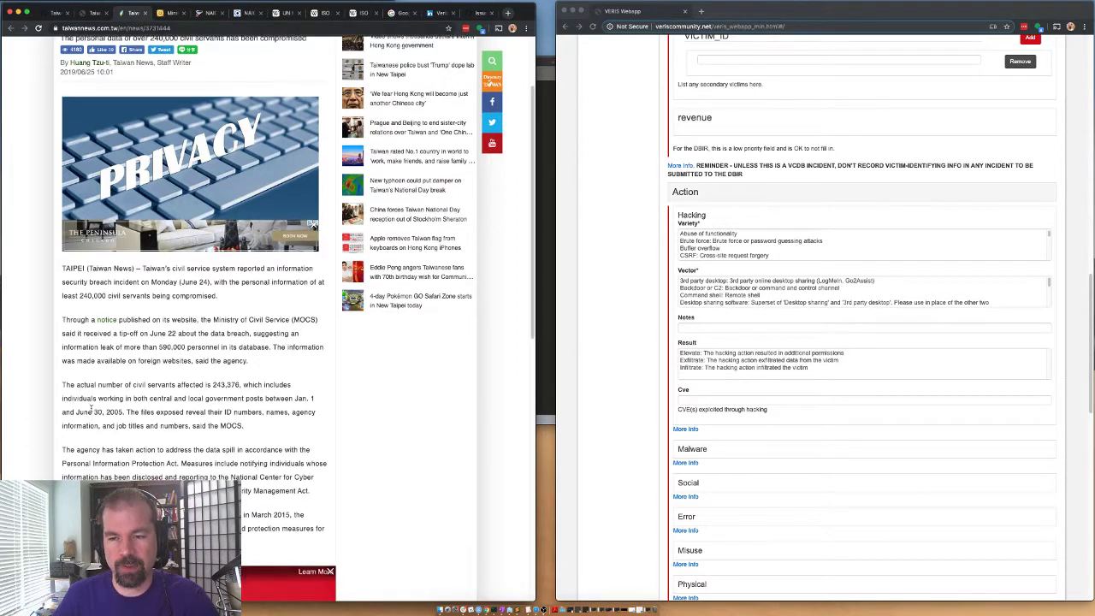
pyautogui.scroll(-1, 81, 410)
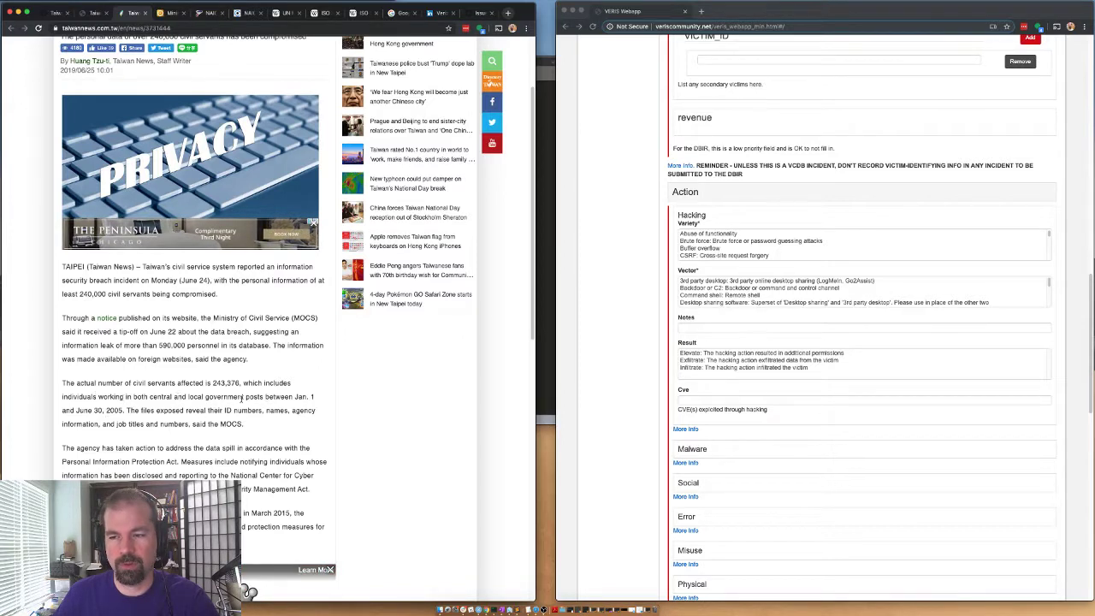
pyautogui.moveTo(259, 397); pyautogui.dragTo(315, 398)
pyautogui.click(73, 408)
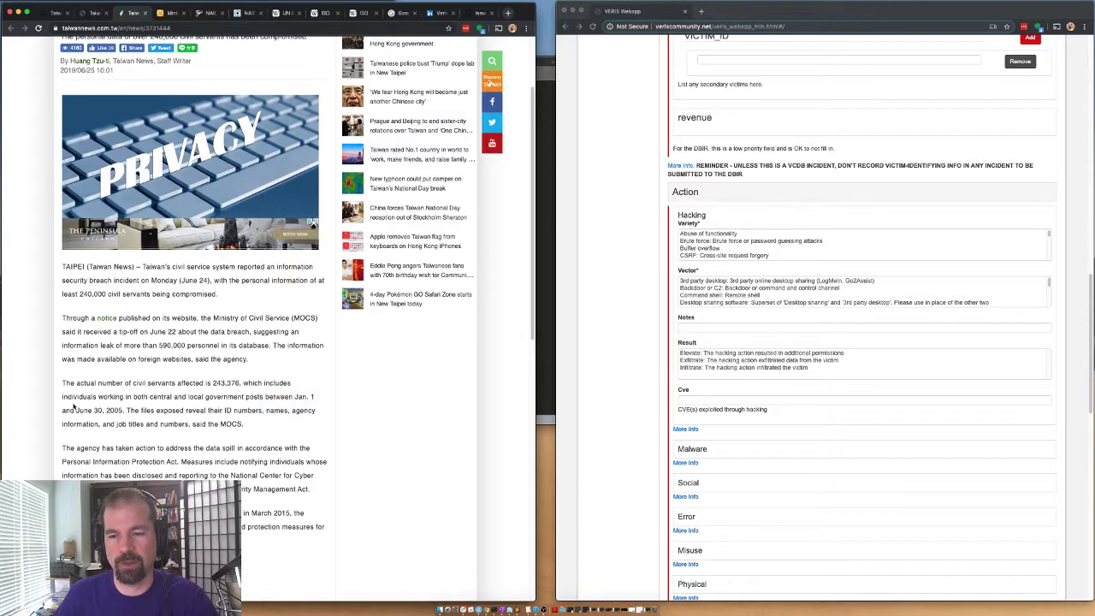
pyautogui.moveTo(73, 409); pyautogui.dragTo(124, 410)
# Step: Examine the end of the Taiwan News article for the agency's response measures and when the compromised information system stopped operating
pyautogui.scroll(-3, 175, 385)
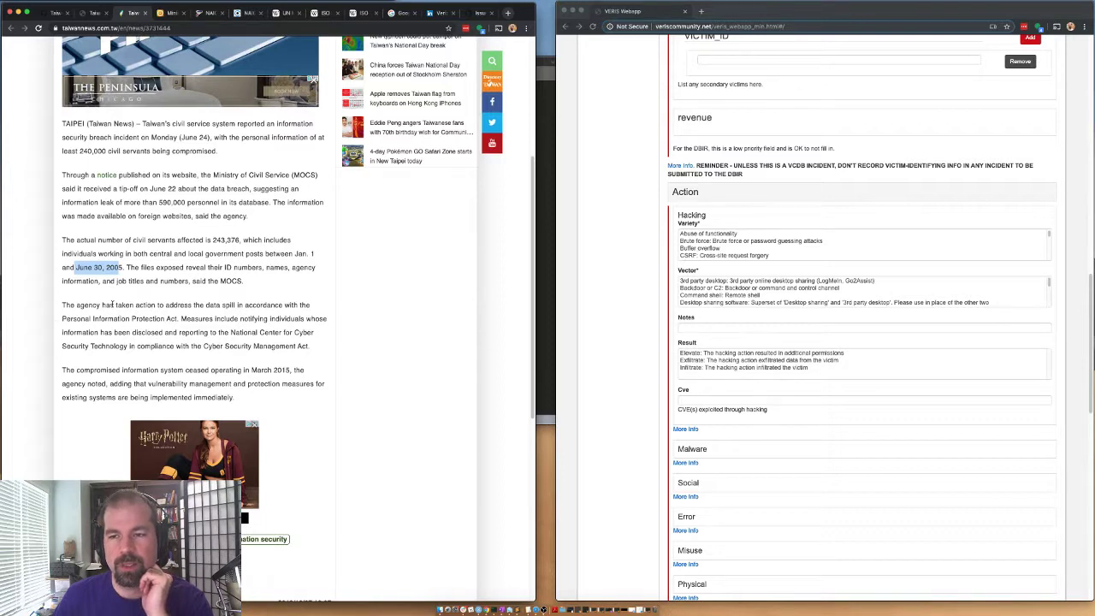
pyautogui.moveTo(115, 306); pyautogui.dragTo(178, 318)
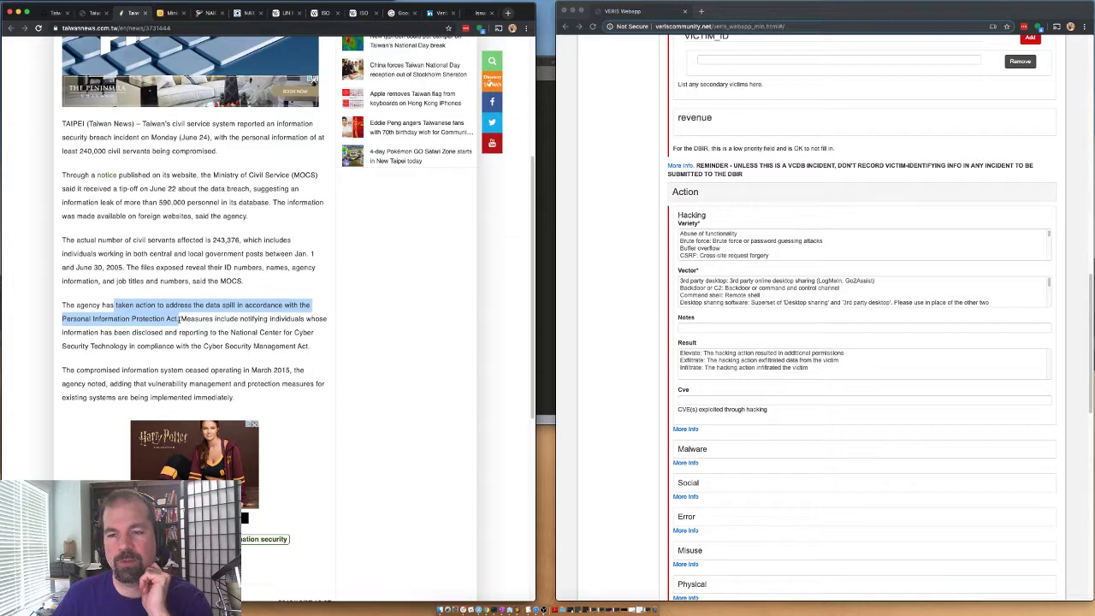
pyautogui.scroll(-1, 174, 336)
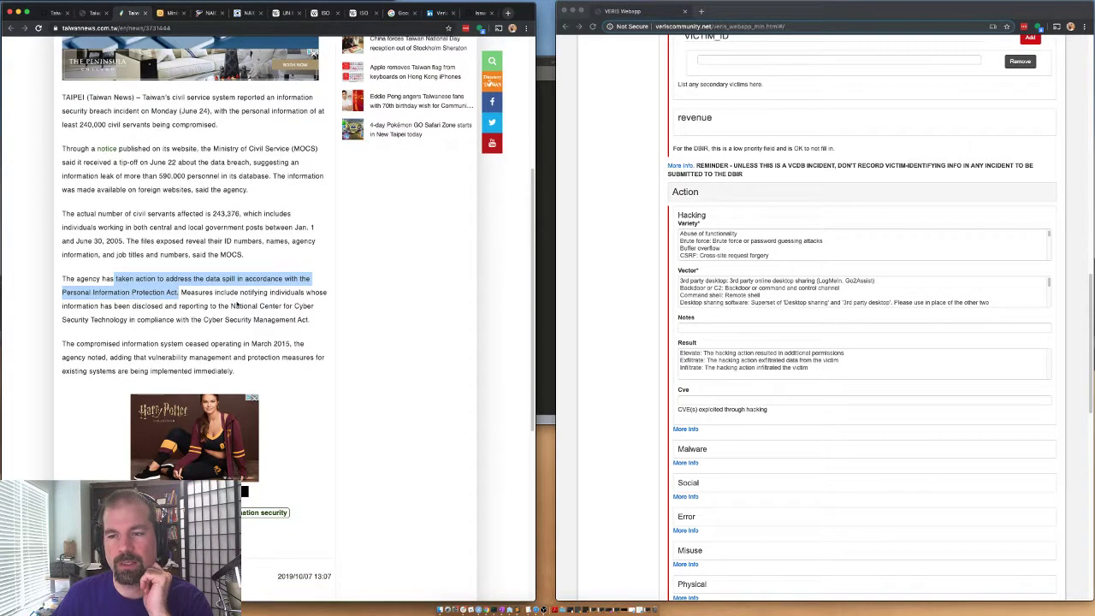
pyautogui.moveTo(112, 344); pyautogui.dragTo(215, 350)
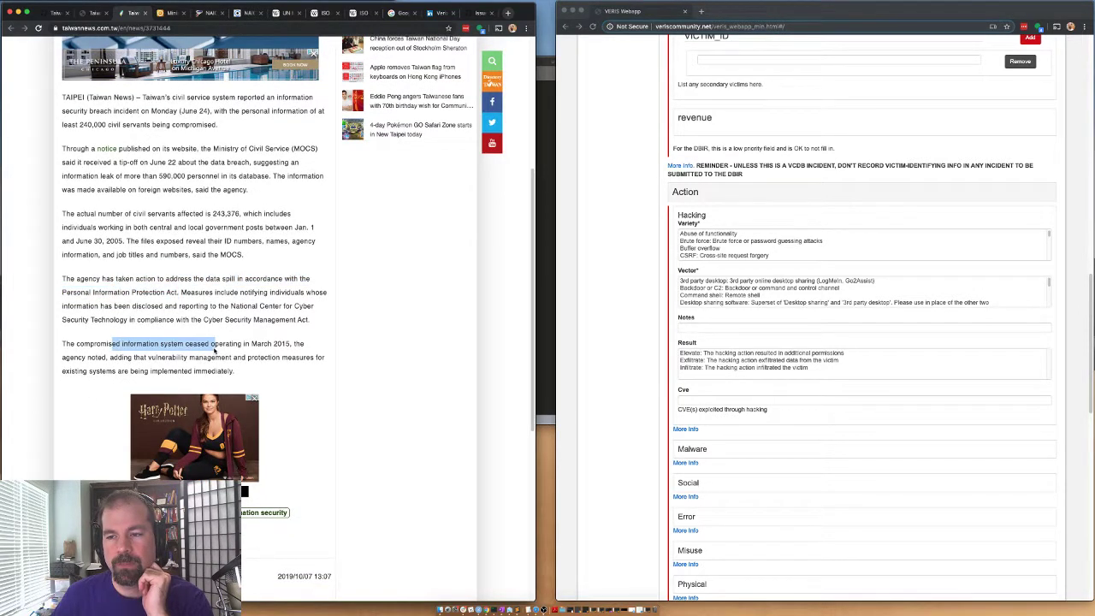
pyautogui.click(156, 344)
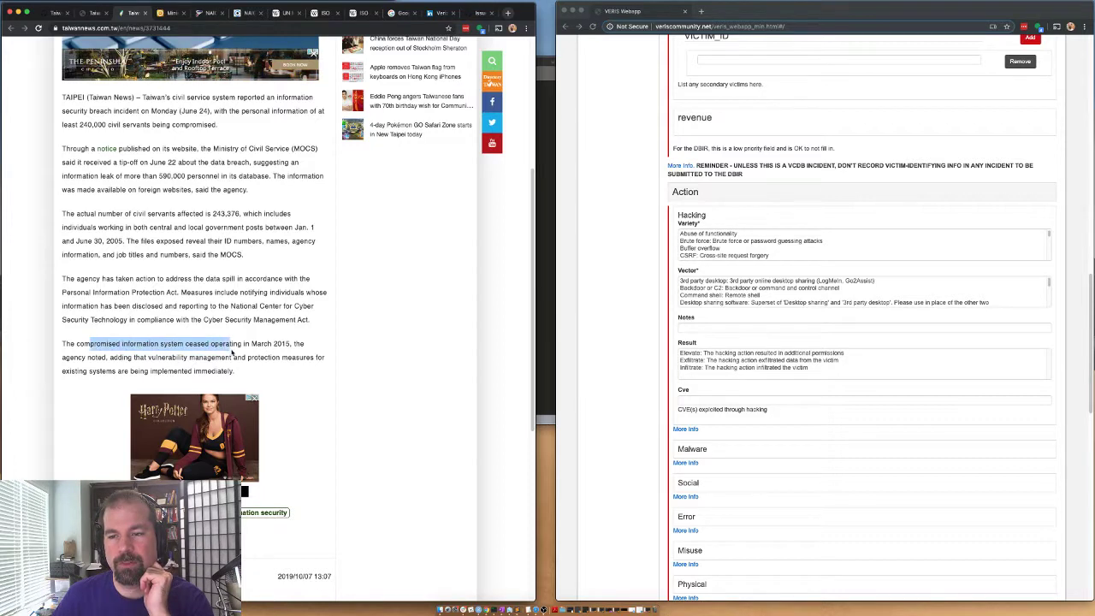